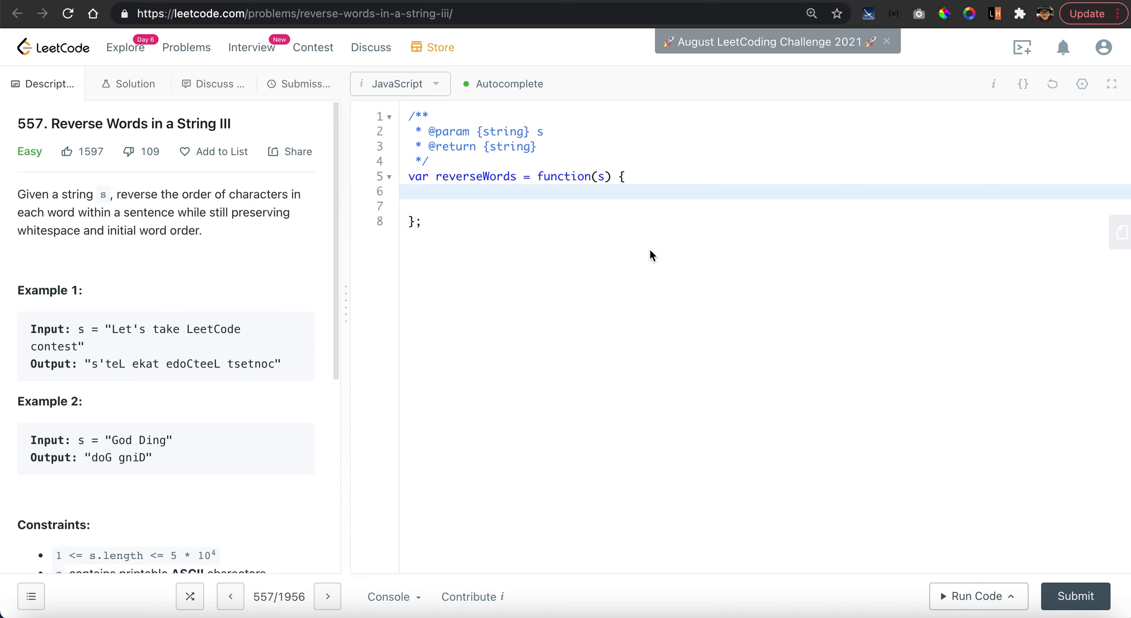
scroll(250, 260, down, 2)
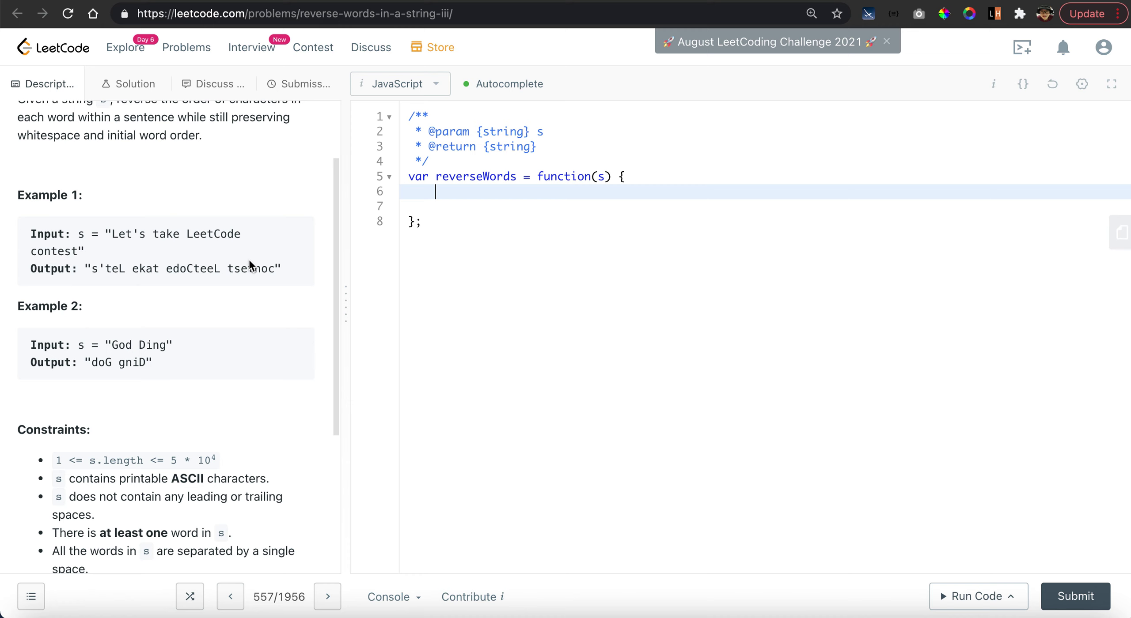
scroll(250, 261, down, 1)
scroll(250, 261, down, 3)
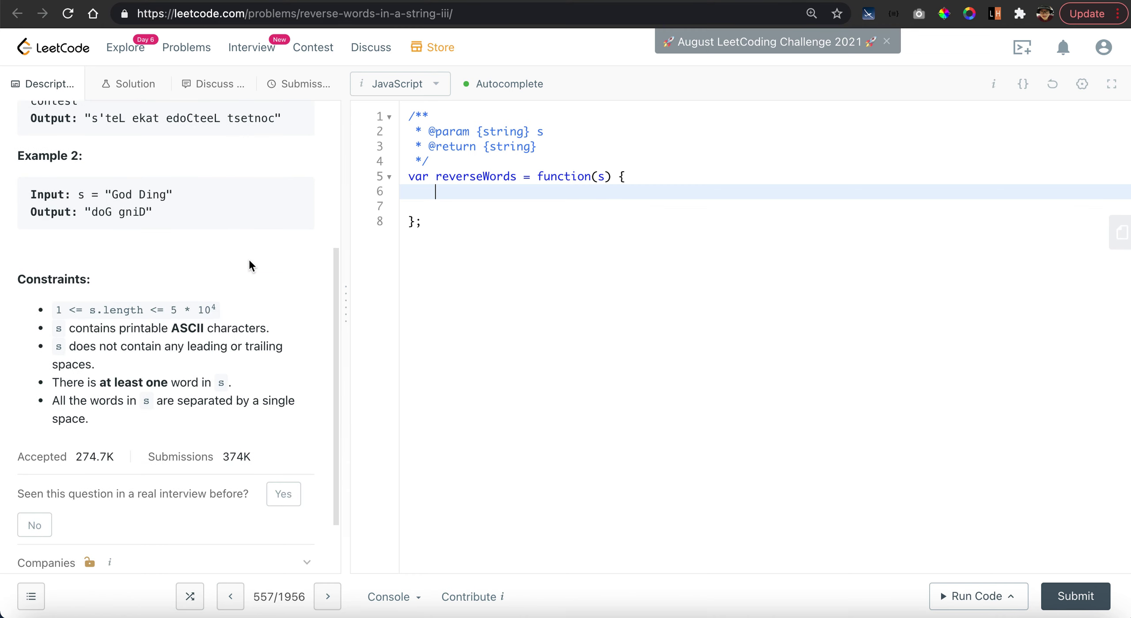
scroll(249, 259, up, 1)
scroll(249, 258, up, 5)
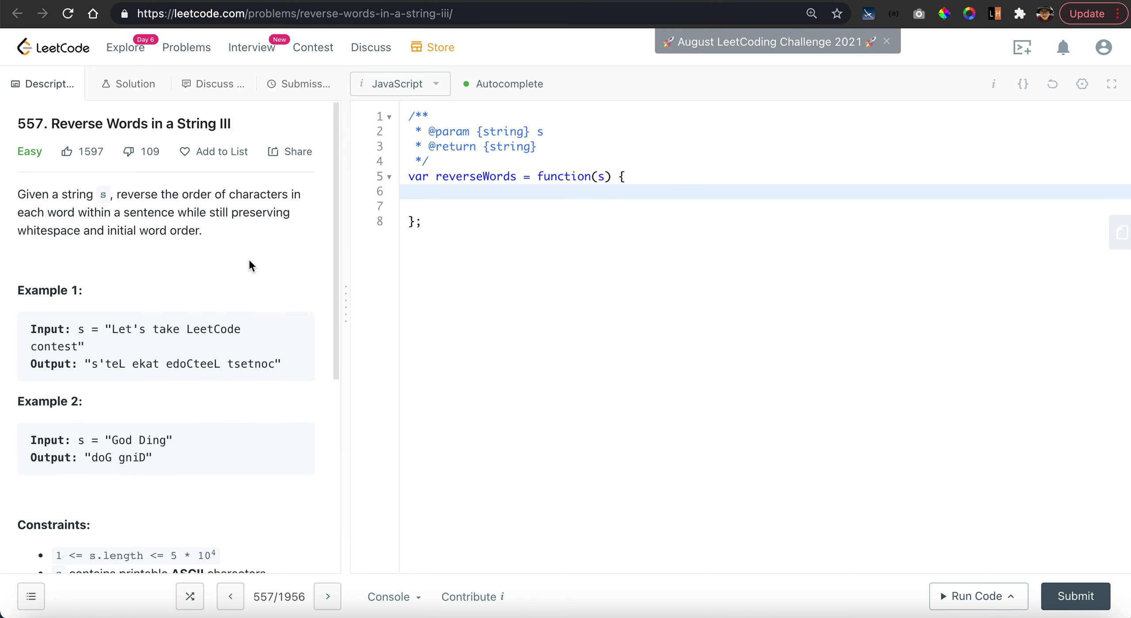
Step: Highlight 'Let's' in Example 1, then place the cursor inside the reverseWords body
click(673, 194)
drag(146, 331, 100, 333)
click(168, 348)
scroll(155, 331, down, 3)
scroll(157, 327, down, 1)
scroll(159, 326, down, 1)
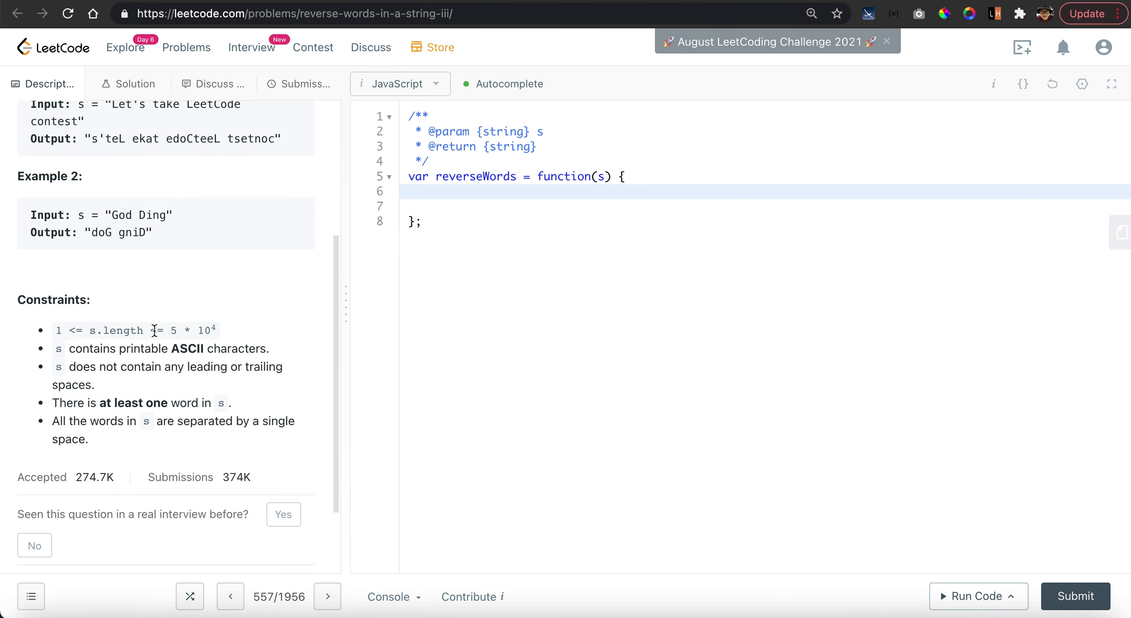
scroll(192, 296, down, 3)
scroll(191, 295, up, 5)
scroll(191, 296, up, 5)
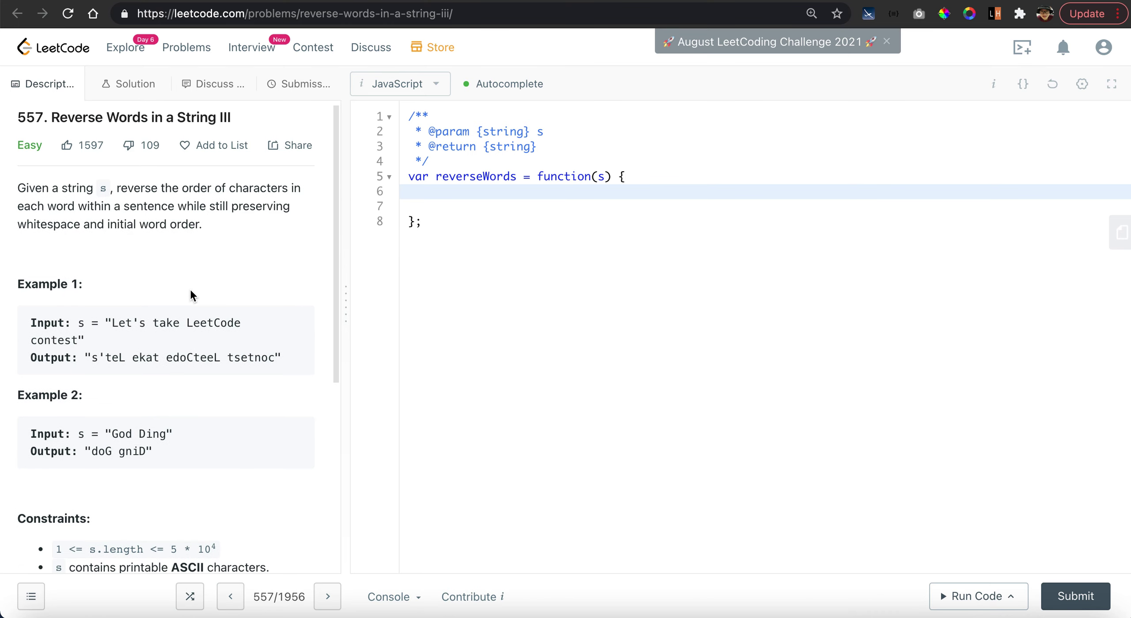
click(518, 196)
text(// step 1)
text(: tokne)
Step: Write step 1 tokenize, step 2 reverse-each-word and step 3 join comments, fixing 'step' spacing
key(BackSpace)
key(BackSpace)
key(BackSpace)
text(kenize )
text(t)
text(into words)
key(Return)
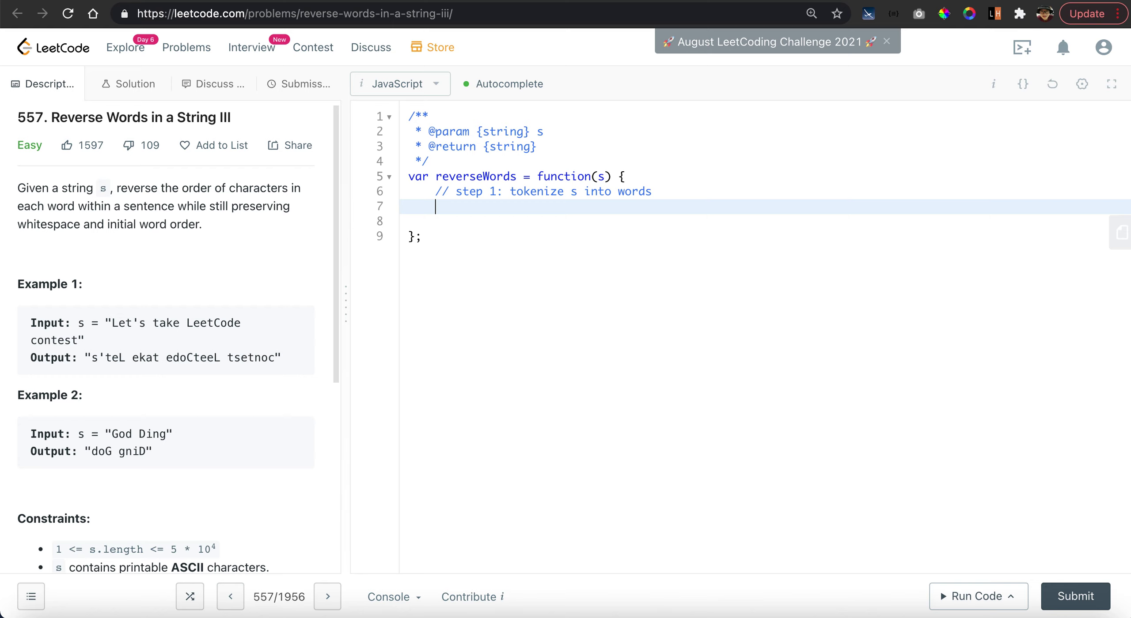
text(// sep)
key(BackSpace)
key(BackSpace)
text(tep)
text(2: )
text(reve)
text(rse each word)
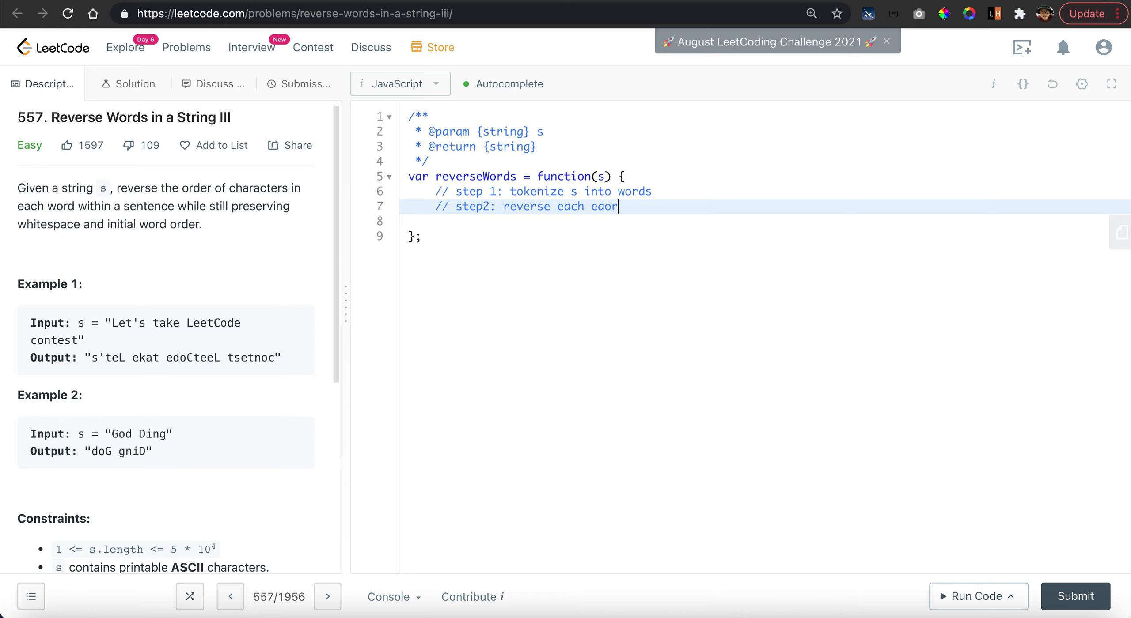
key(BackSpace)
key(BackSpace)
key(BackSpace)
text(ord)
key(Return)
text(//)
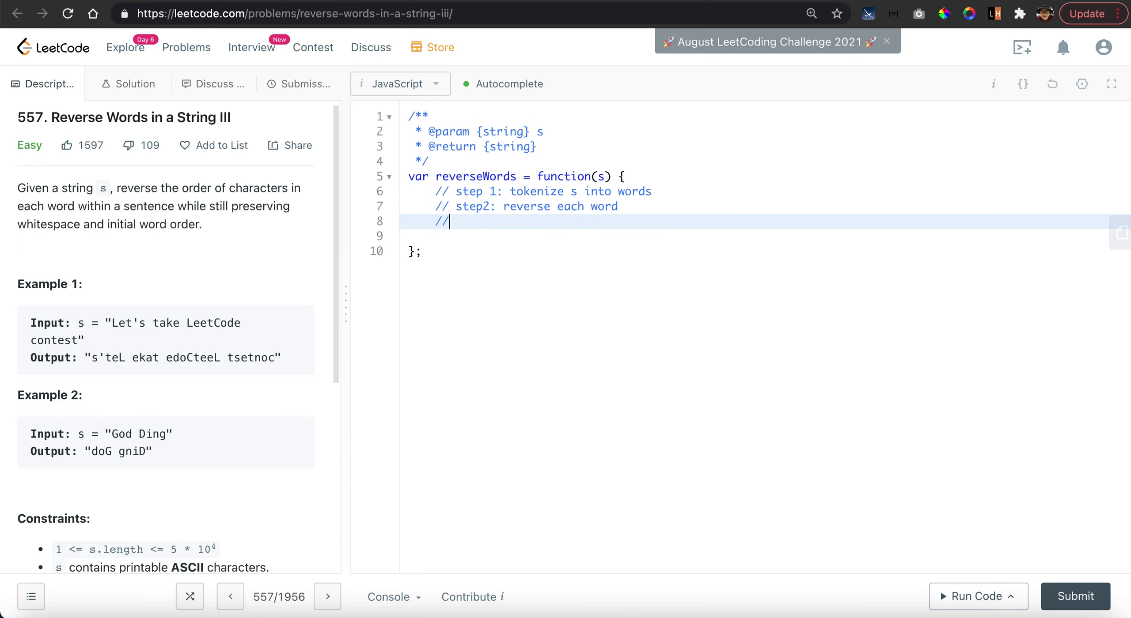
text(step 3)
key(BackSpace)
key(BackSpace)
text(3)
text(: j)
text(oin the revers)
key(BackSpace)
key(BackSpace)
key(BackSpace)
text(ersed )
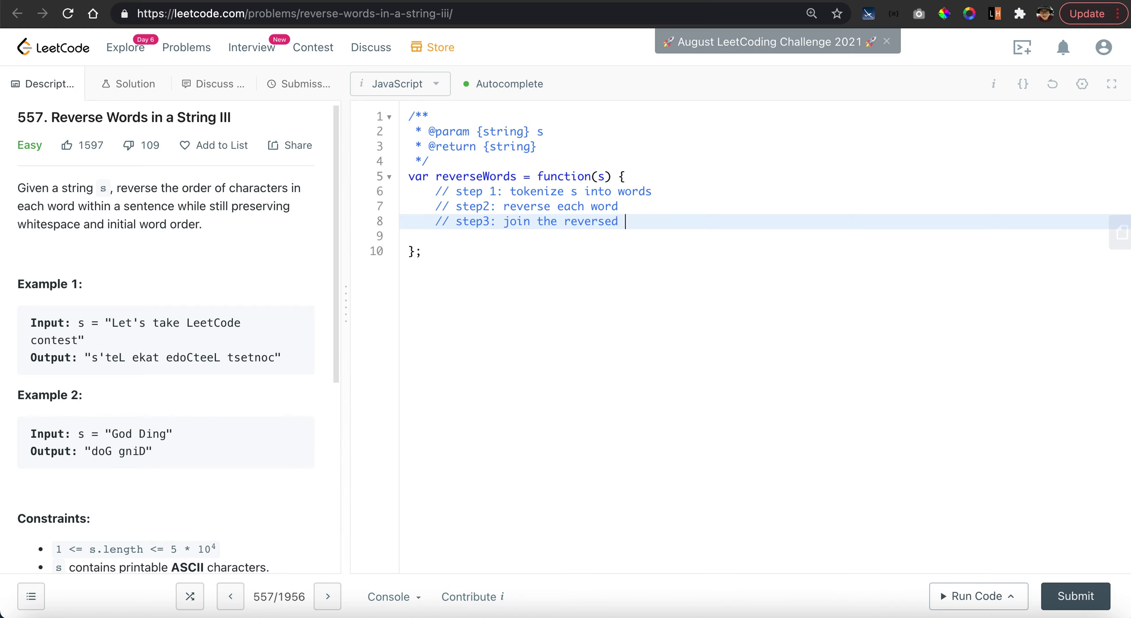
text(word bac)
text(k to a new se)
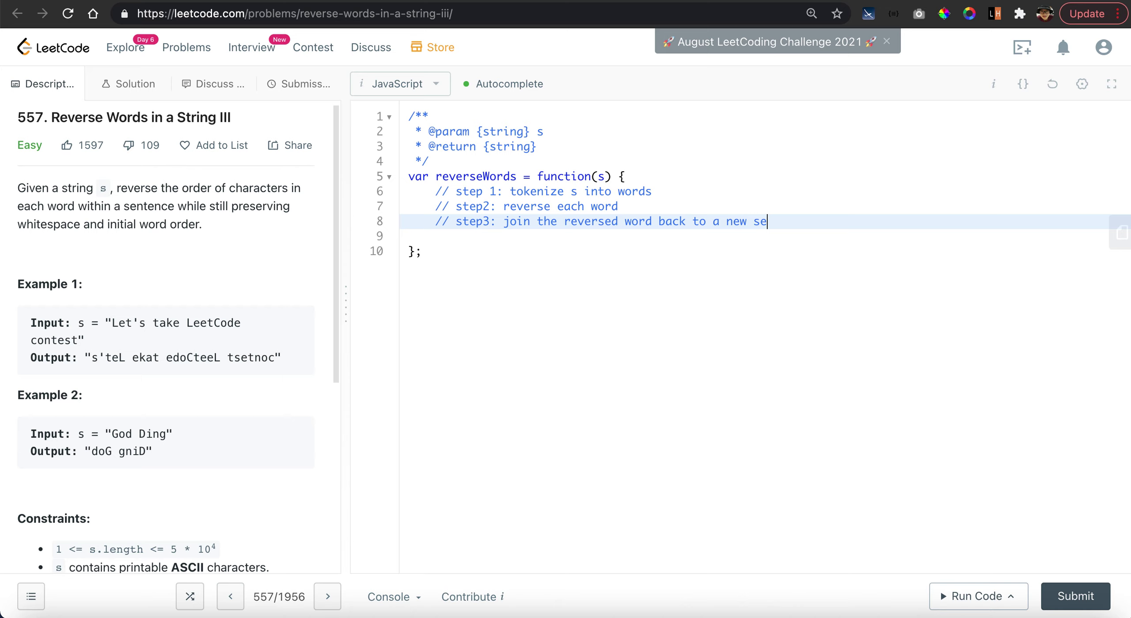
text(nte)
text(nce)
click(484, 206)
click(678, 181)
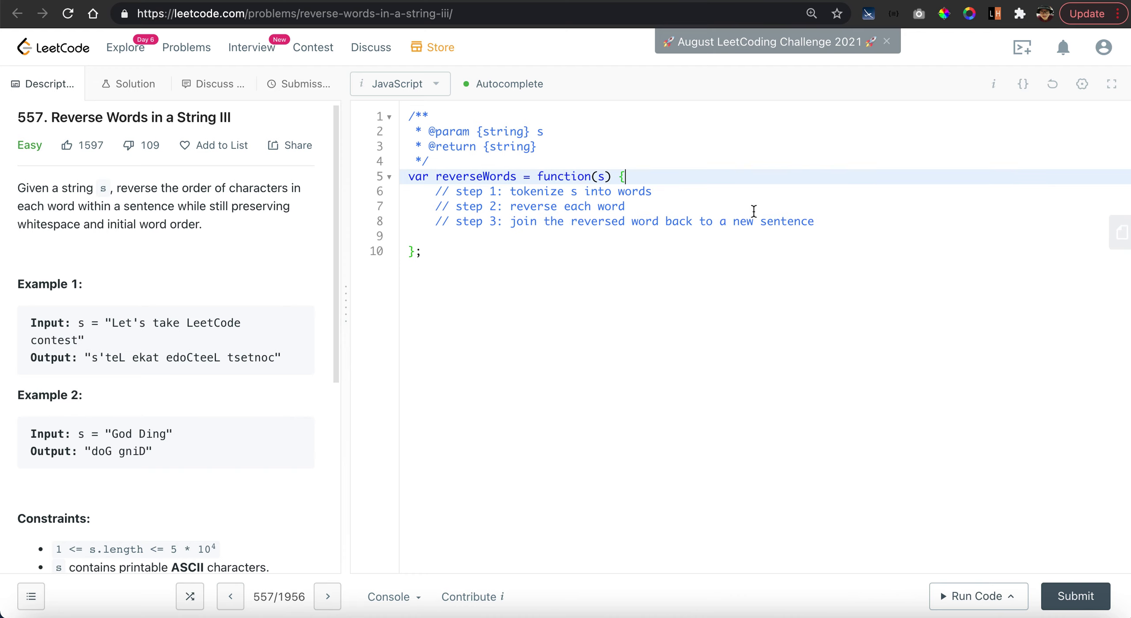
Step: Declare const tokens = s.split(' ') under the step 1 comment
click(720, 196)
key(Return)
text(const)
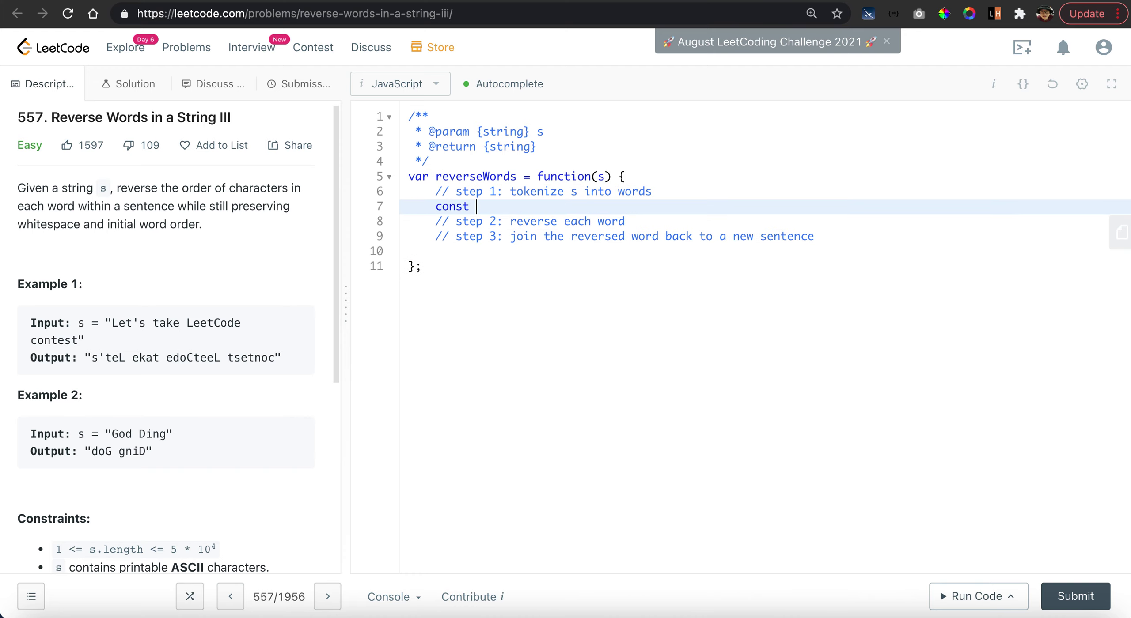
text( tokens = s)
text(.spl)
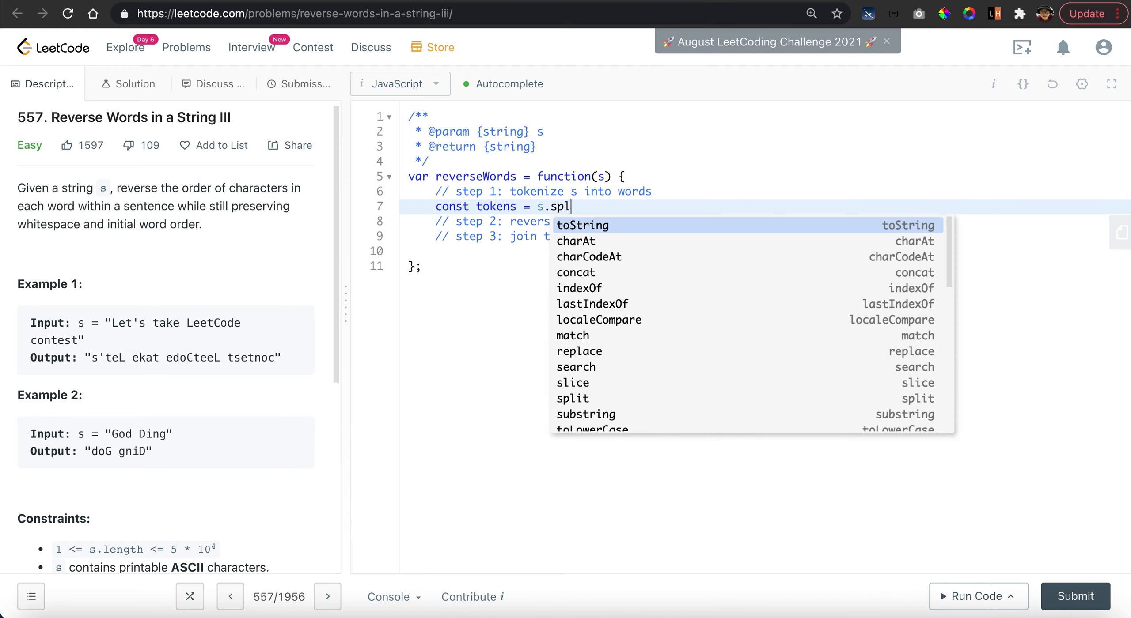
text(it(' '))
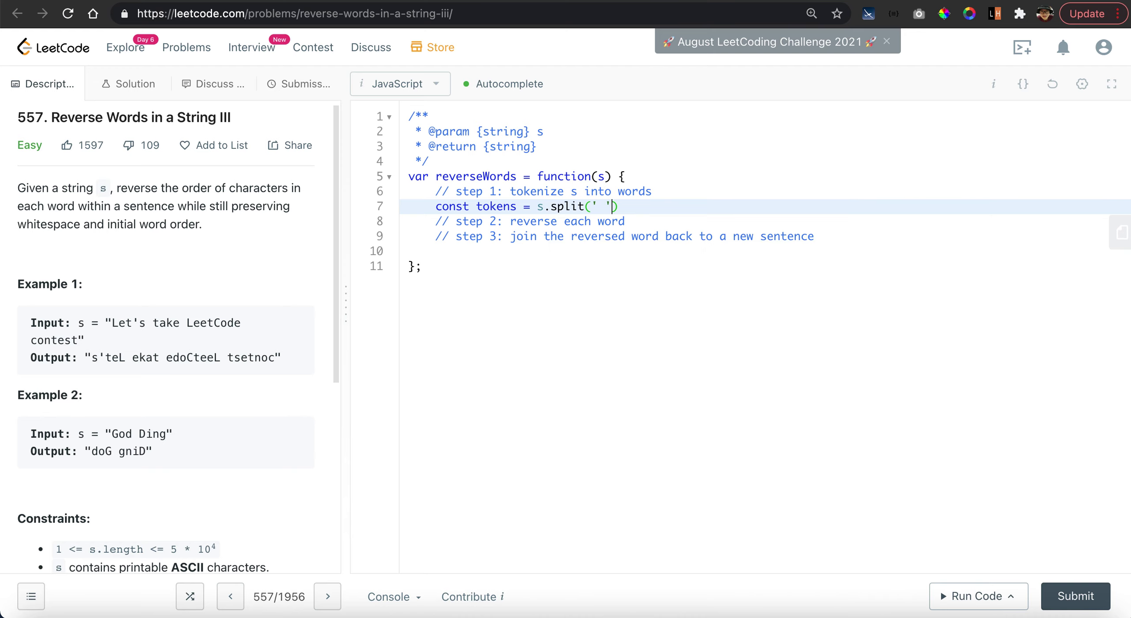
text(;)
click(675, 221)
key(Return)
text(//)
key(BackSpace)
key(BackSpace)
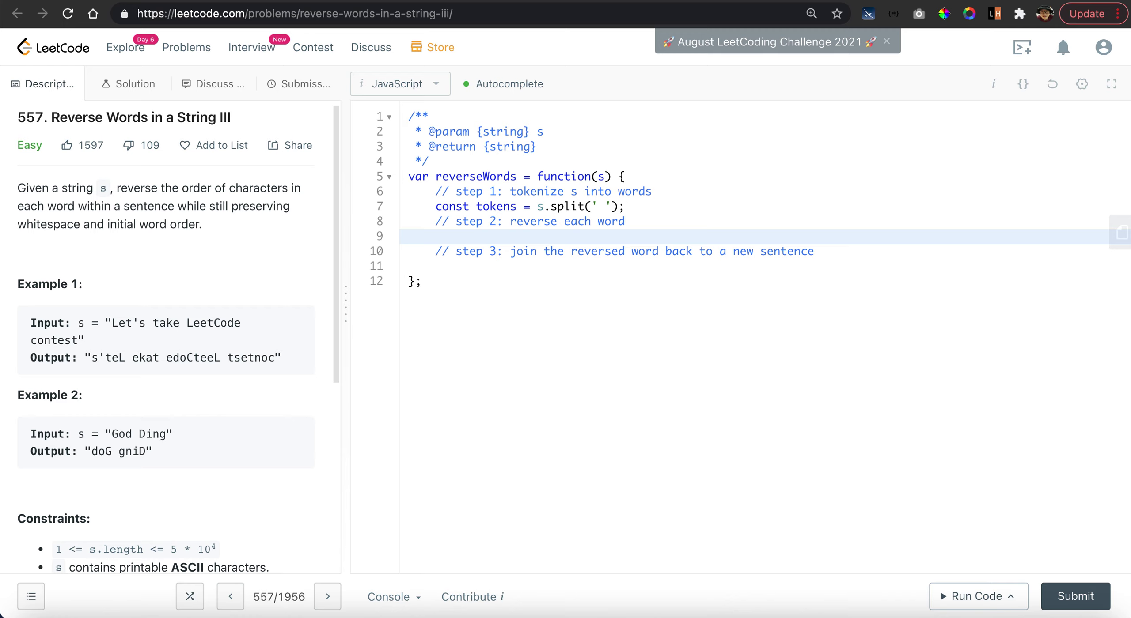
text(token)
Step: Add an indexed for loop under step 2 calling reverse(tokens[i]) with a 'reversing inplace' note
key(BackSpace)
key(BackSpace)
key(BackSpace)
text(for (const wo)
key(BackSpace)
key(BackSpace)
key(BackSpace)
key(BackSpace)
key(BackSpace)
key(BackSpace)
key(BackSpace)
text(let i = tok)
text(ens)
key(BackSpace)
key(BackSpace)
key(BackSpace)
key(BackSpace)
key(BackSpace)
text(0; i < )
text(tokens.leng)
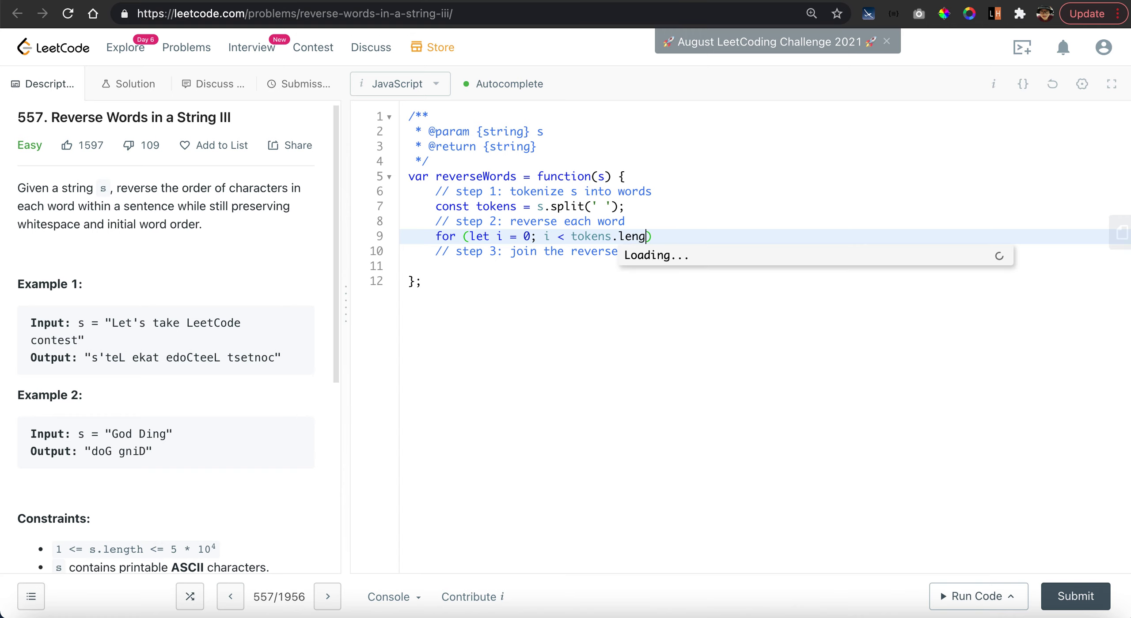
text(th; i++)
key(BackSpace)
key(BackSpace)
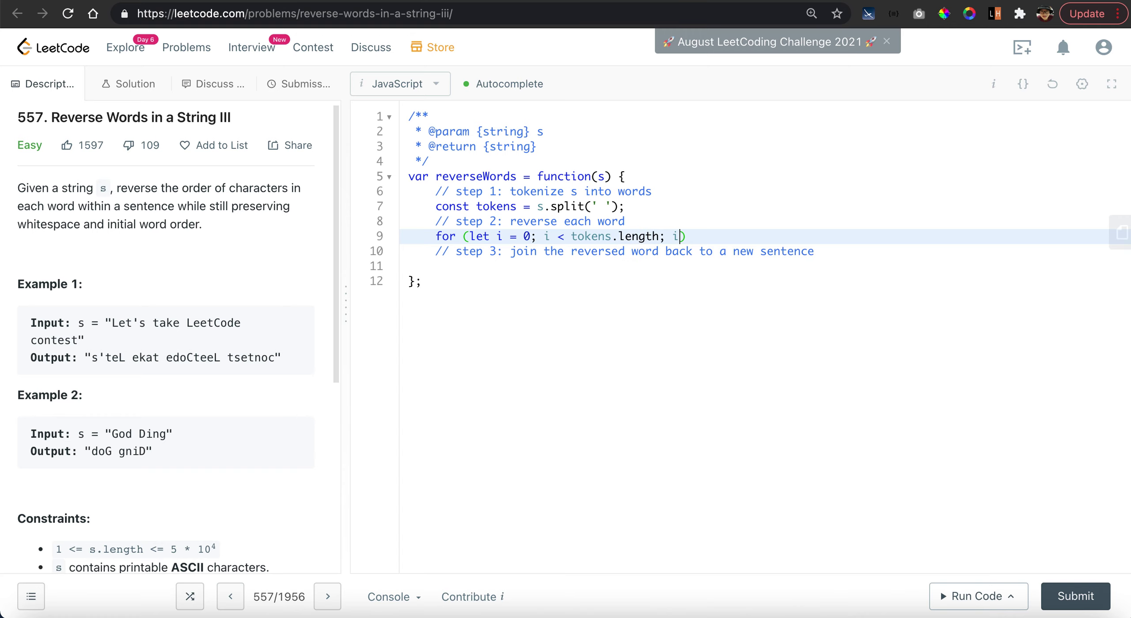
text(++)
key(Right)
text({)
key(Return)
text(rev)
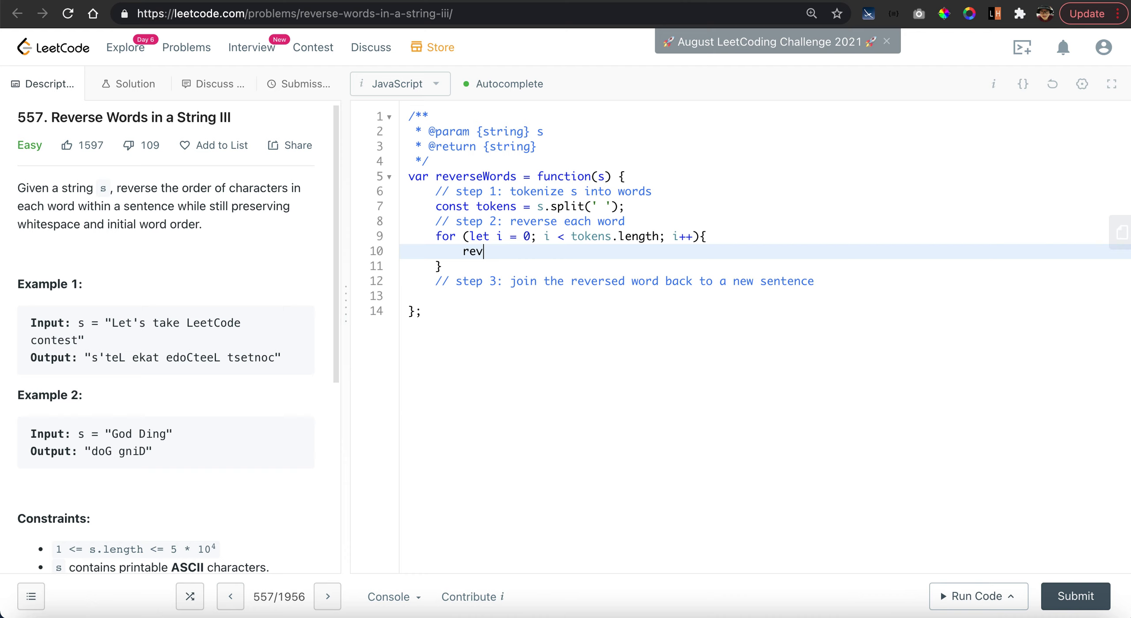
text(erse(token)
text(s[i]))
text(; // rever)
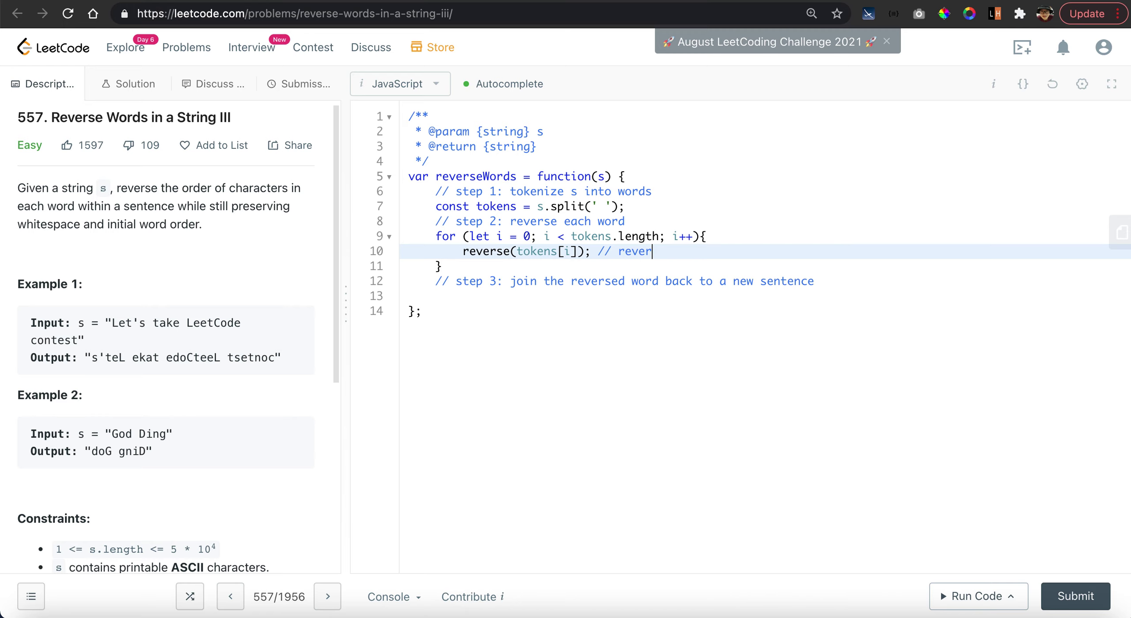
text(sing inplac)
text(e)
key(Return)
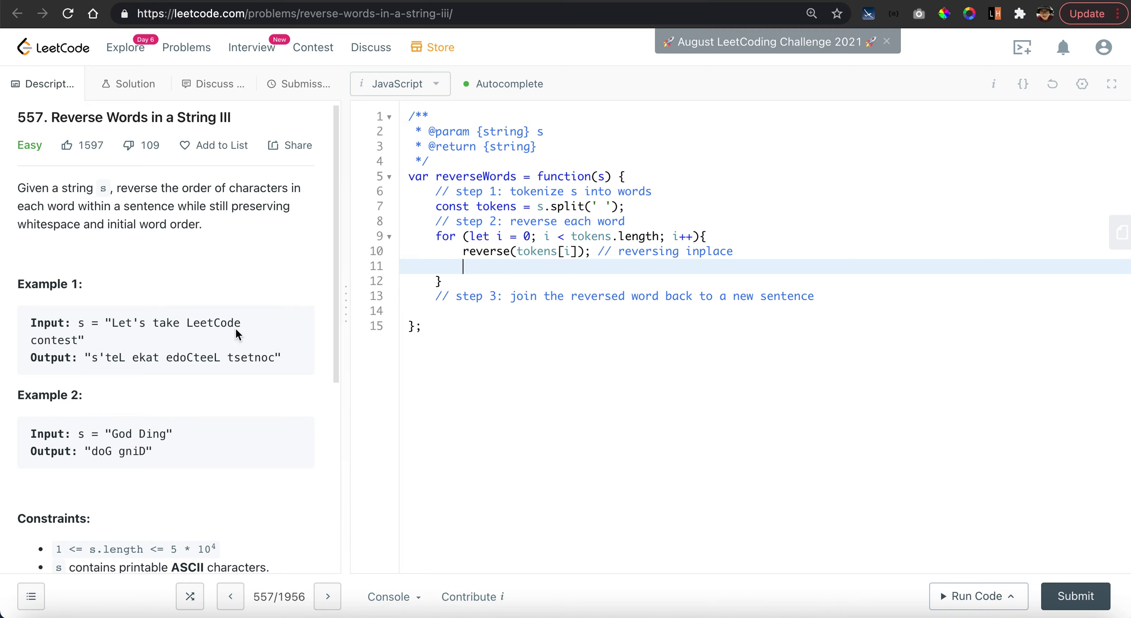
scroll(290, 347, down, 5)
scroll(290, 348, up, 4)
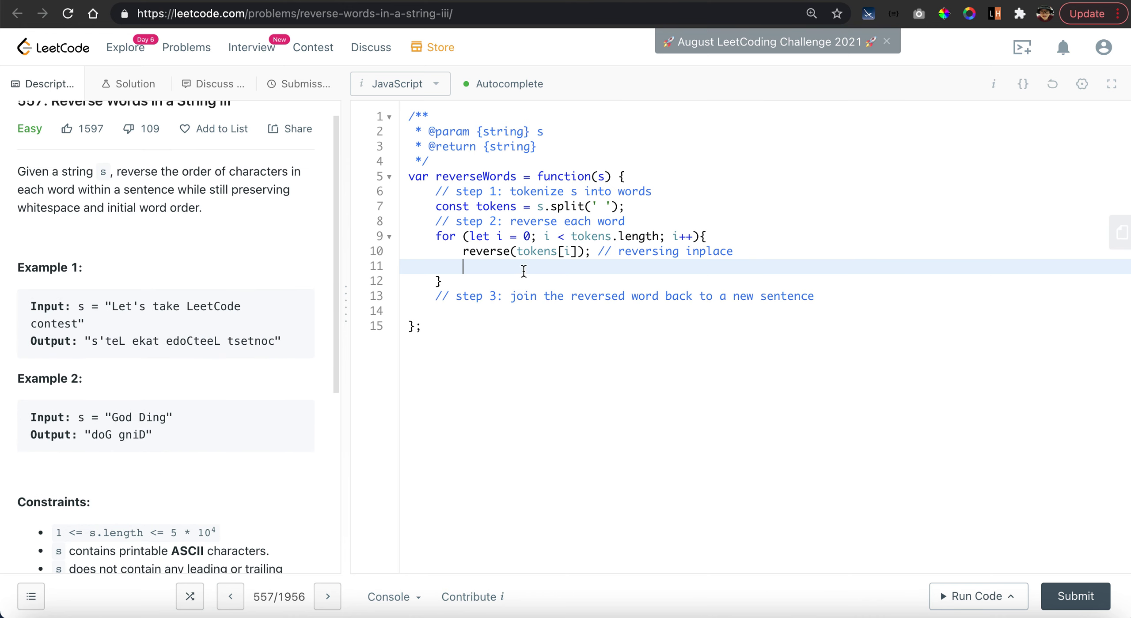
Step: Remove the blank loop line and add return tokens.join(' ') under the step 3 comment
key(BackSpace)
key(BackSpace)
key(BackSpace)
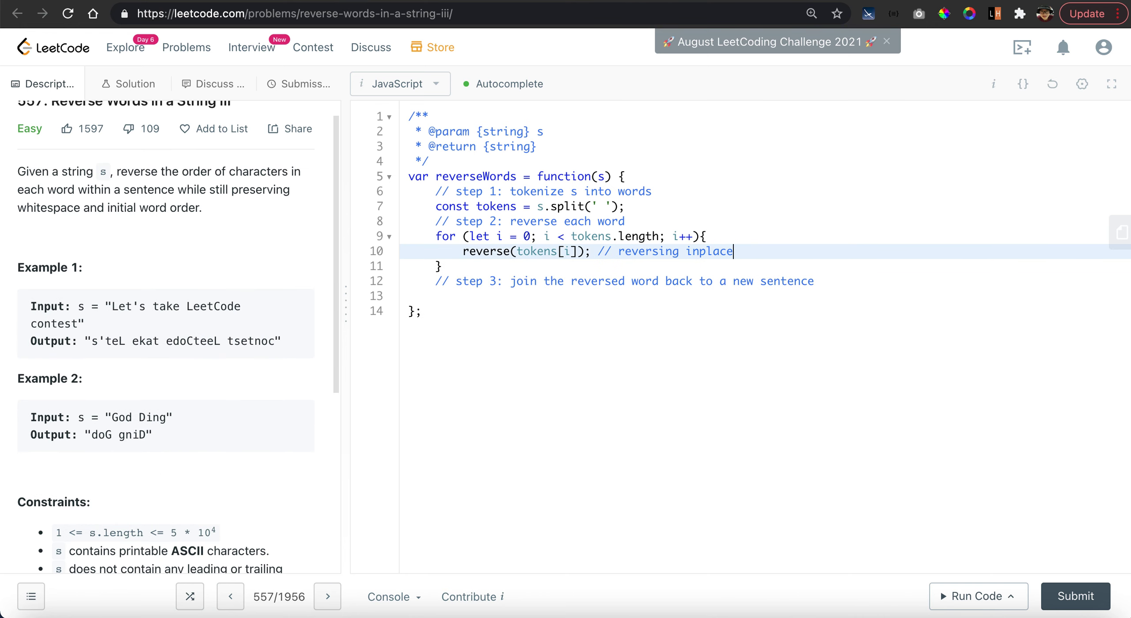
click(825, 287)
key(Return)
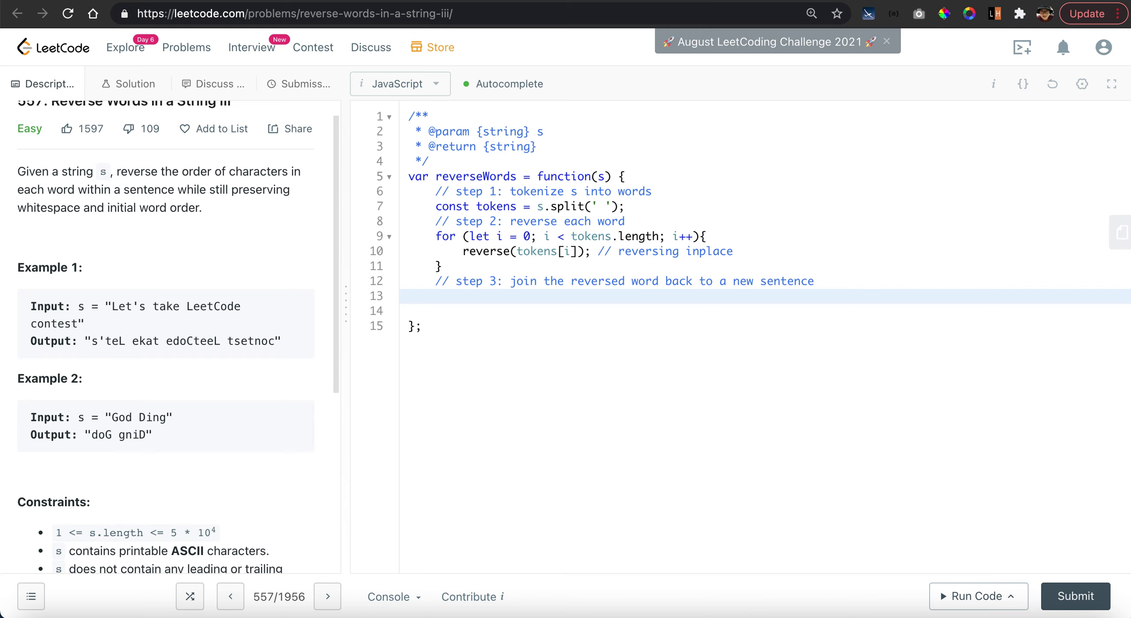
text(return )
text(tokens)
text(.)
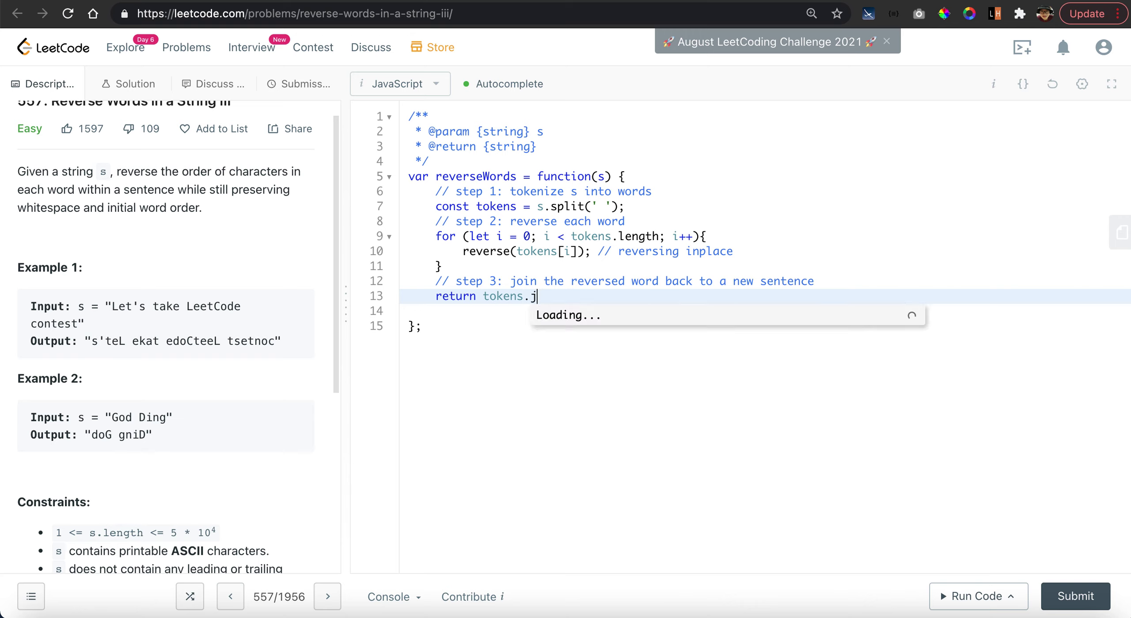
text(join(')
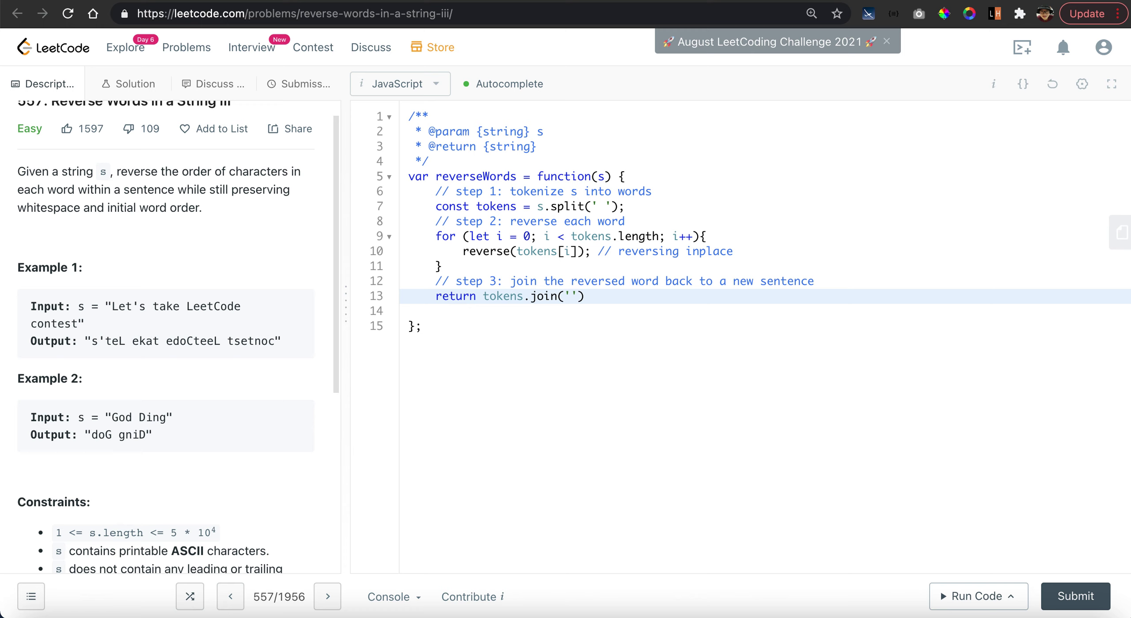
key(Right)
key(Right)
text(;)
scroll(205, 362, down, 4)
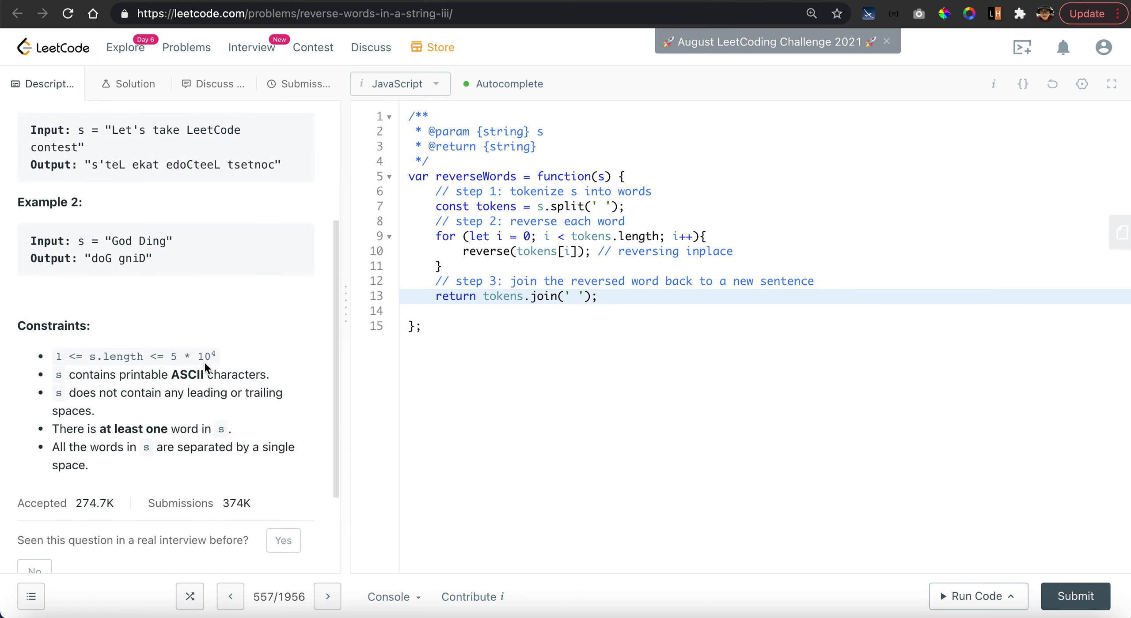
scroll(205, 362, up, 1)
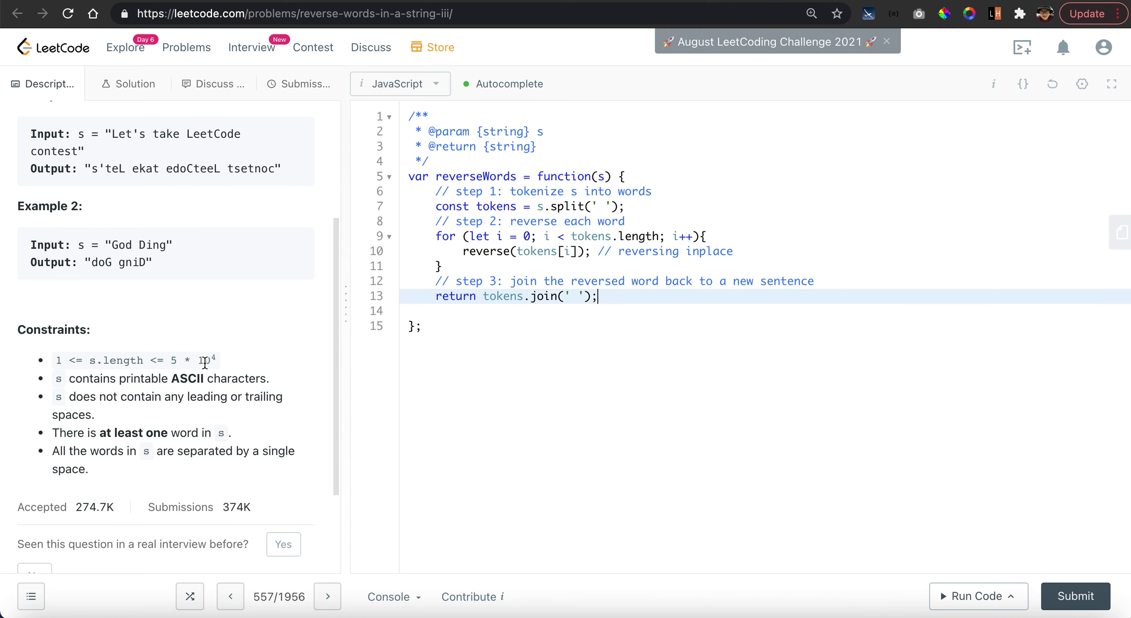
scroll(205, 363, up, 2)
scroll(207, 363, up, 2)
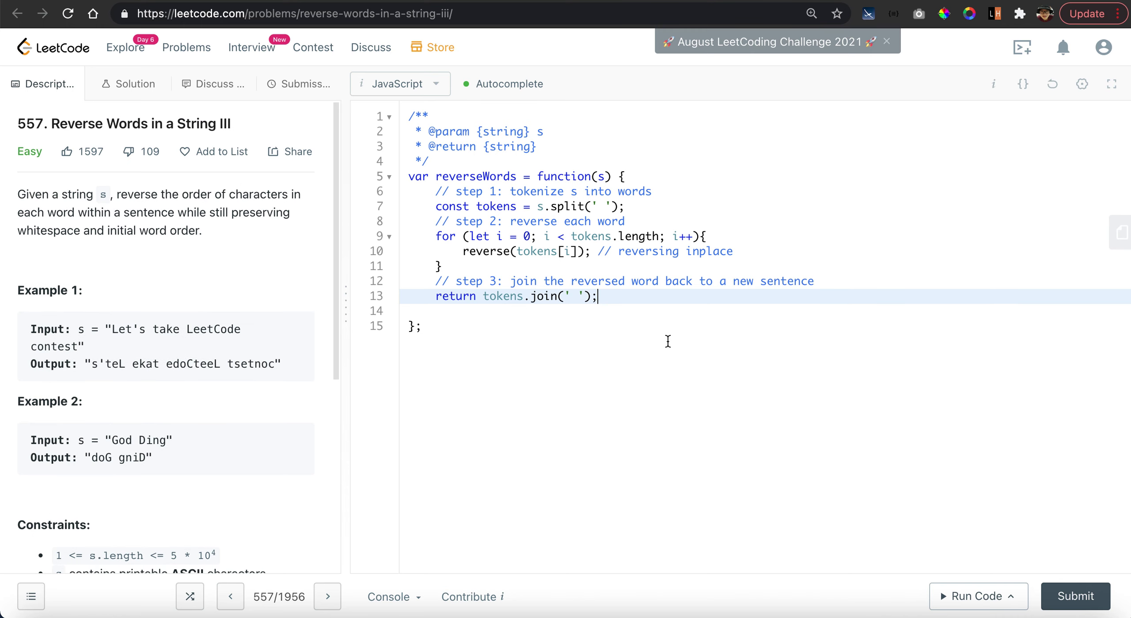
Step: Run the code and expand the runtime error showing 'reverse is not defined' on line 10
click(989, 597)
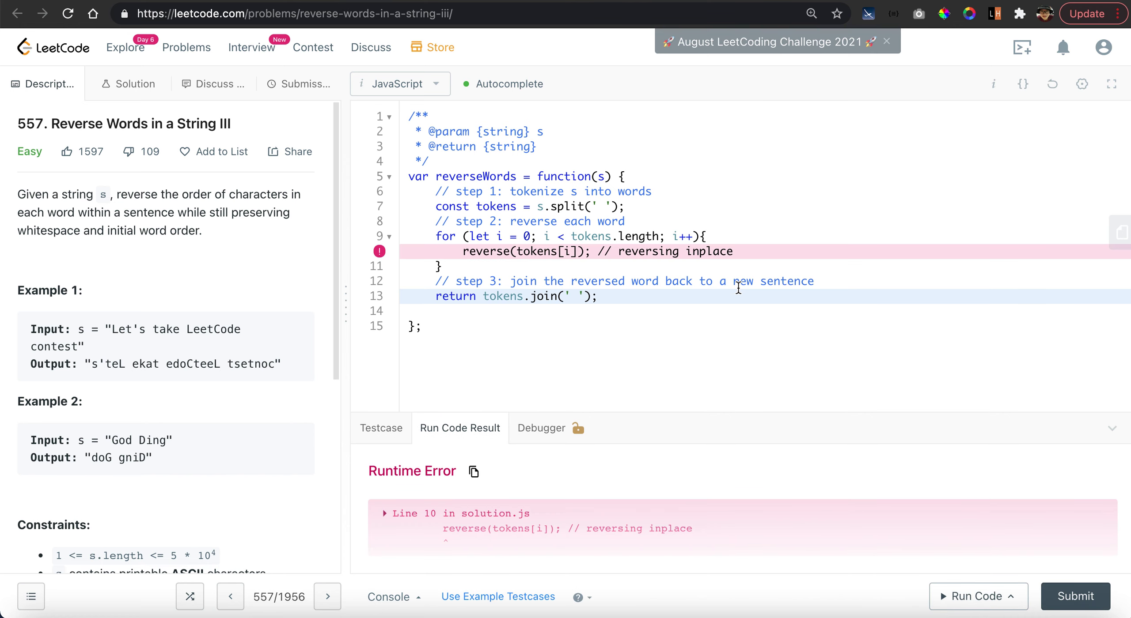
click(738, 251)
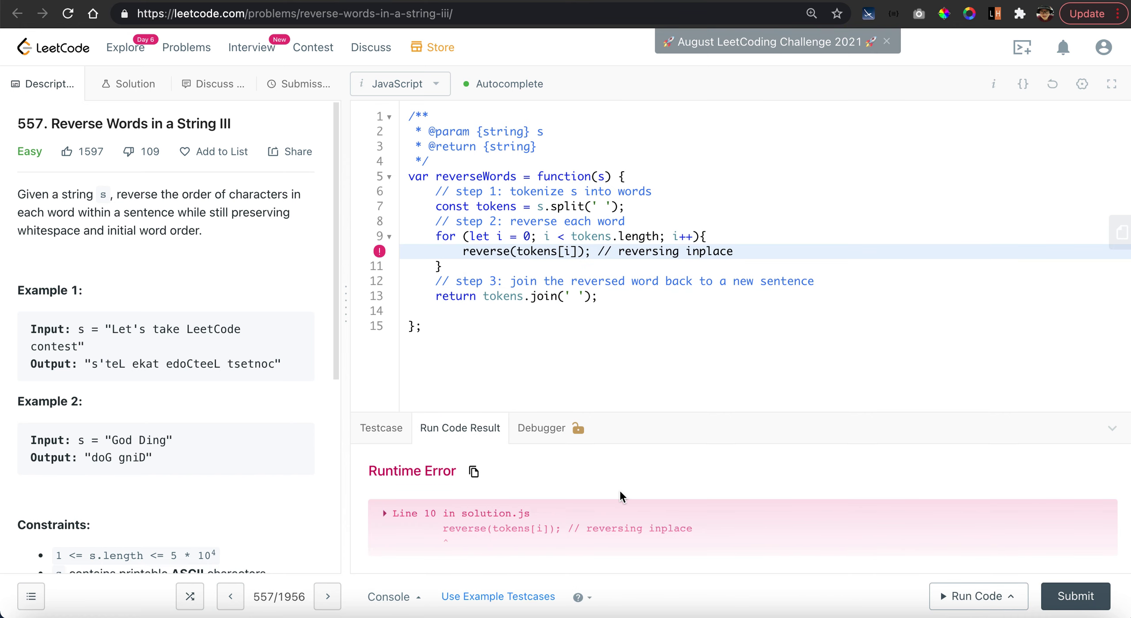
click(629, 517)
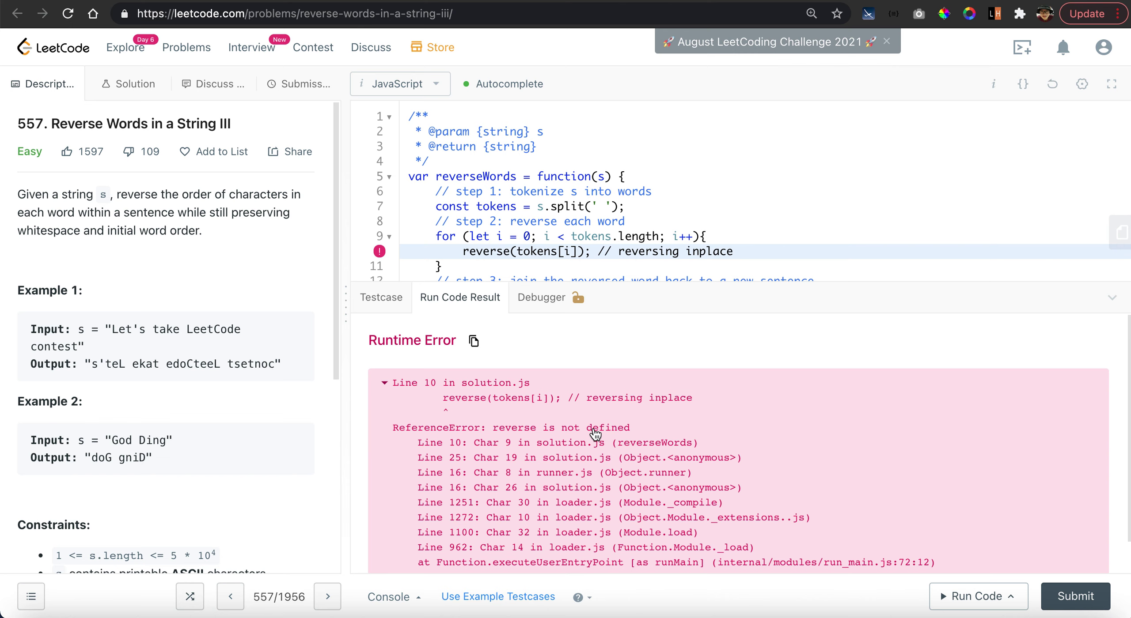
scroll(598, 193, down, 2)
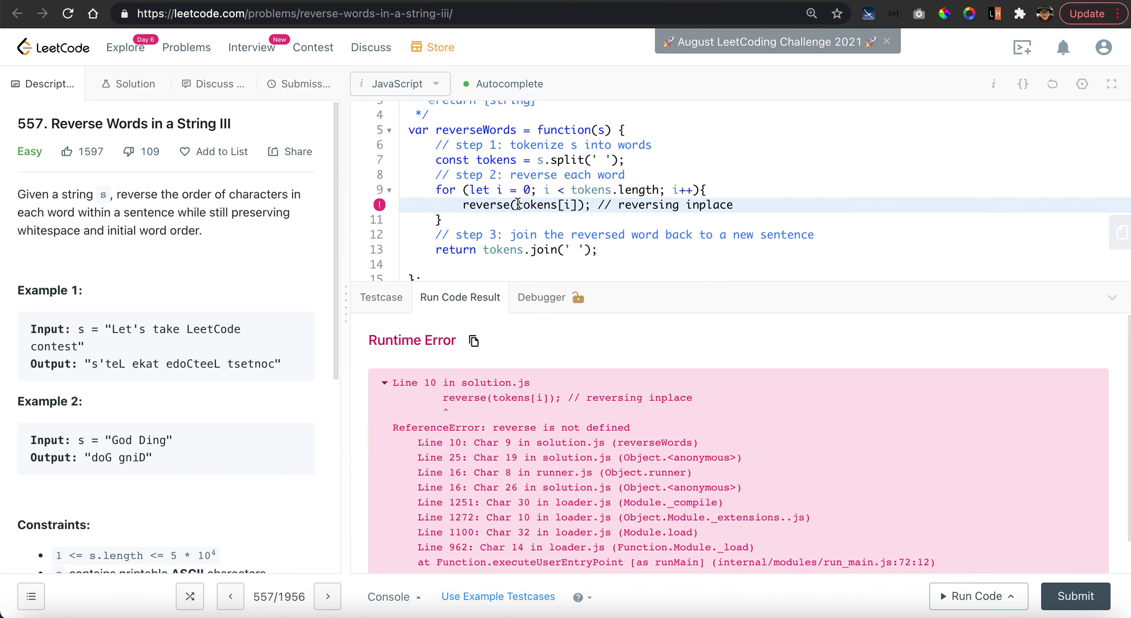
Step: Rewrite line 10 to call tokens[i].reverse() as a method
double_click(470, 205)
key(Delete)
key(Delete)
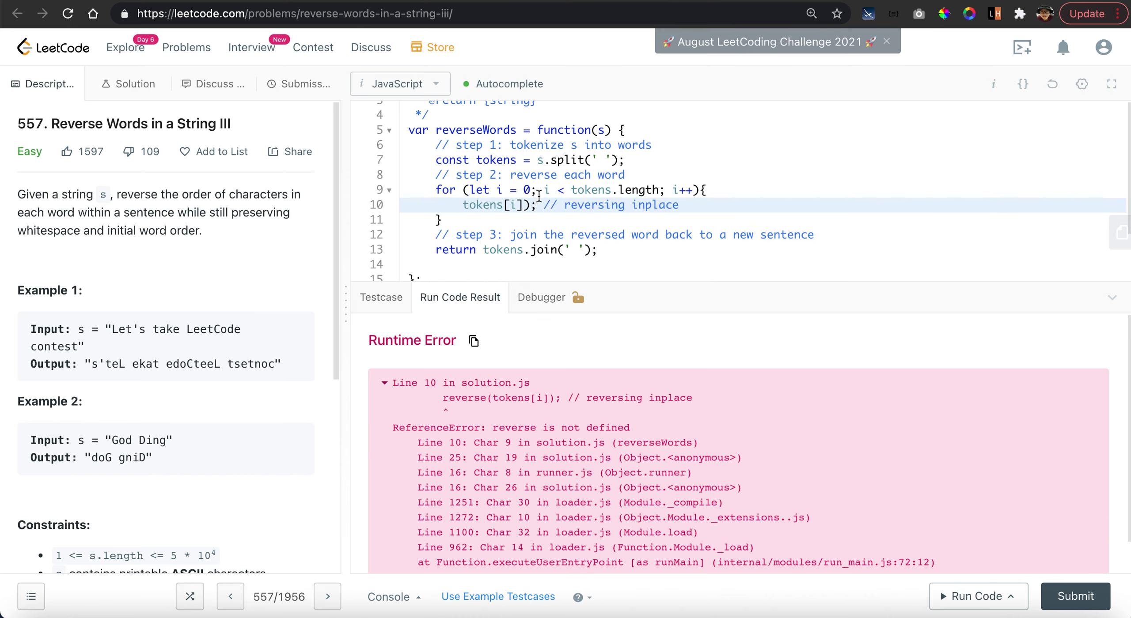
key(Delete)
text(.)
text(reverse())
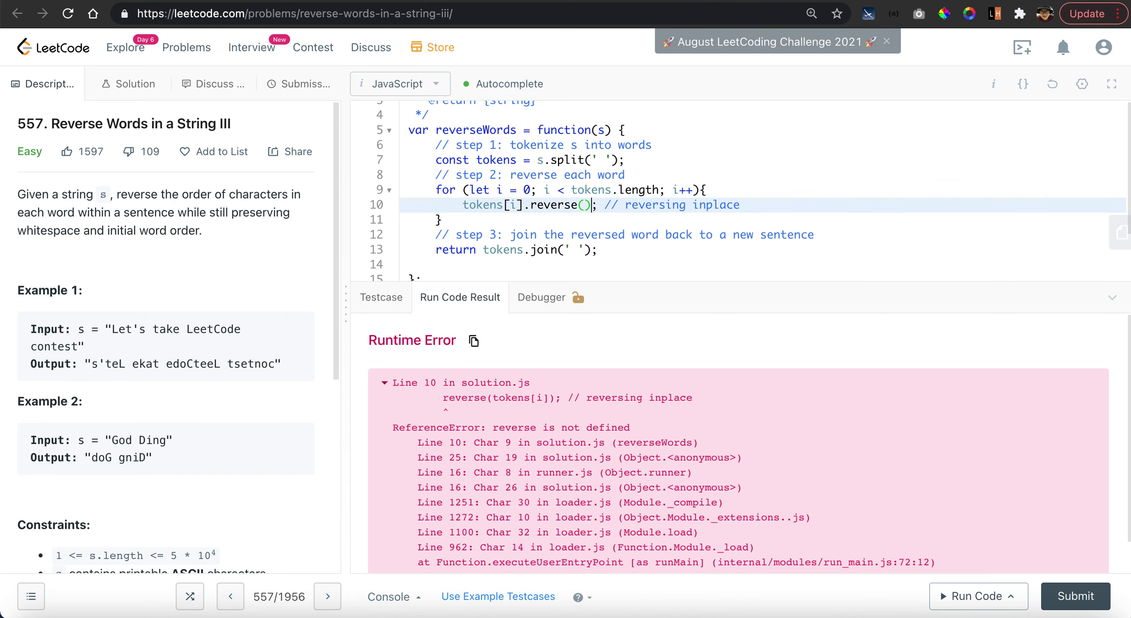
Step: Rerun, expand the 'tokens[i].reverse is not a function' trace, and insert a blank loop line
click(963, 593)
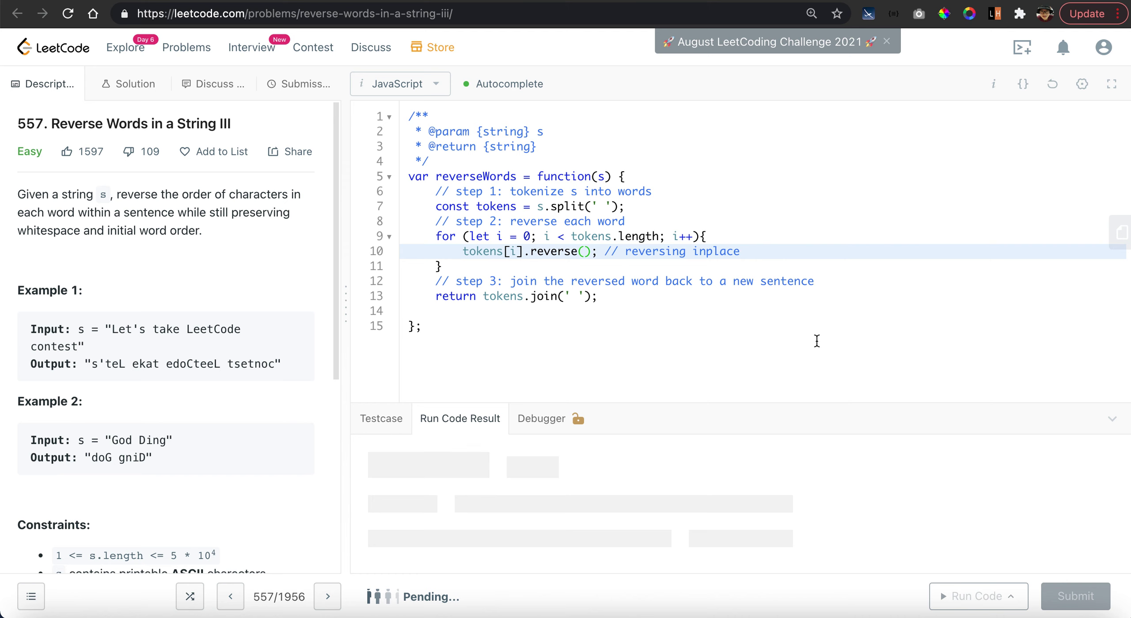
click(652, 510)
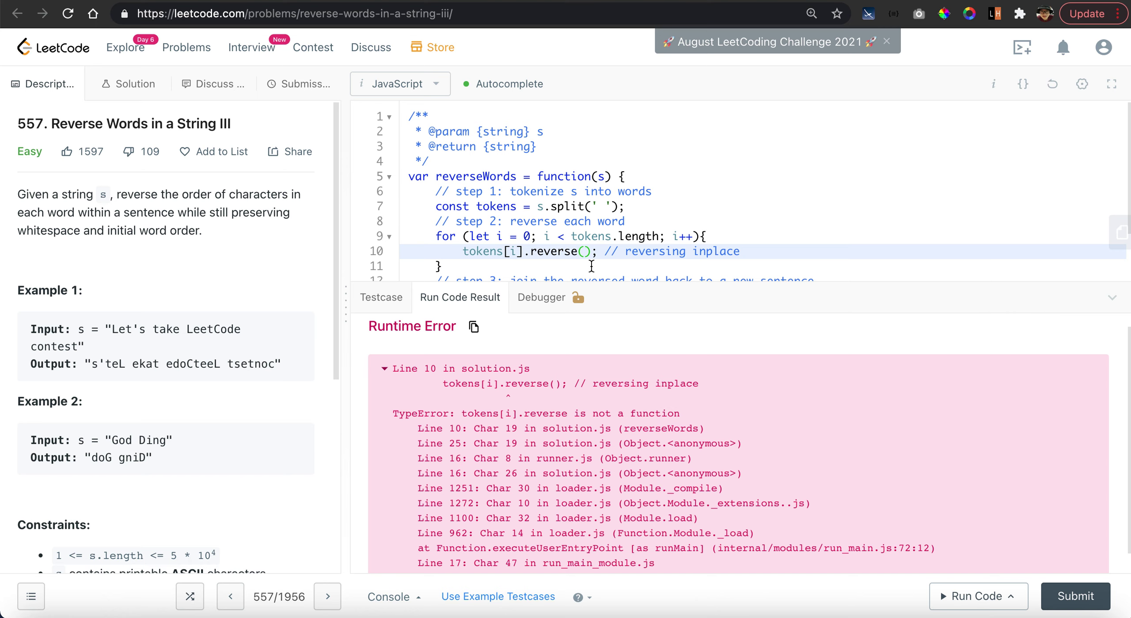
scroll(110, 284, down, 1)
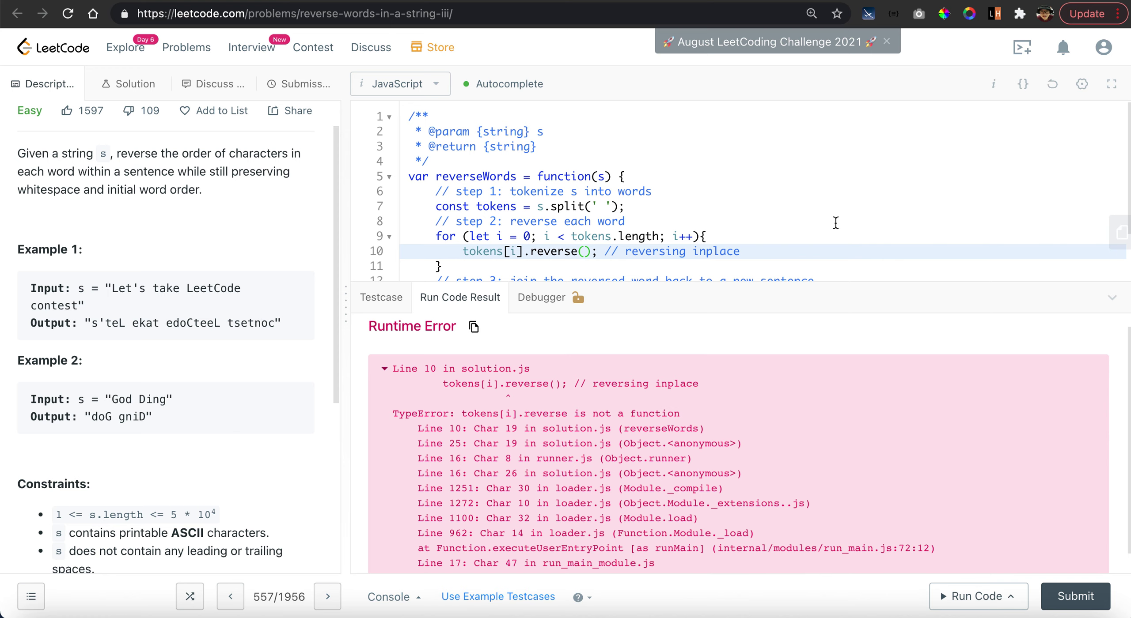
click(816, 236)
key(Return)
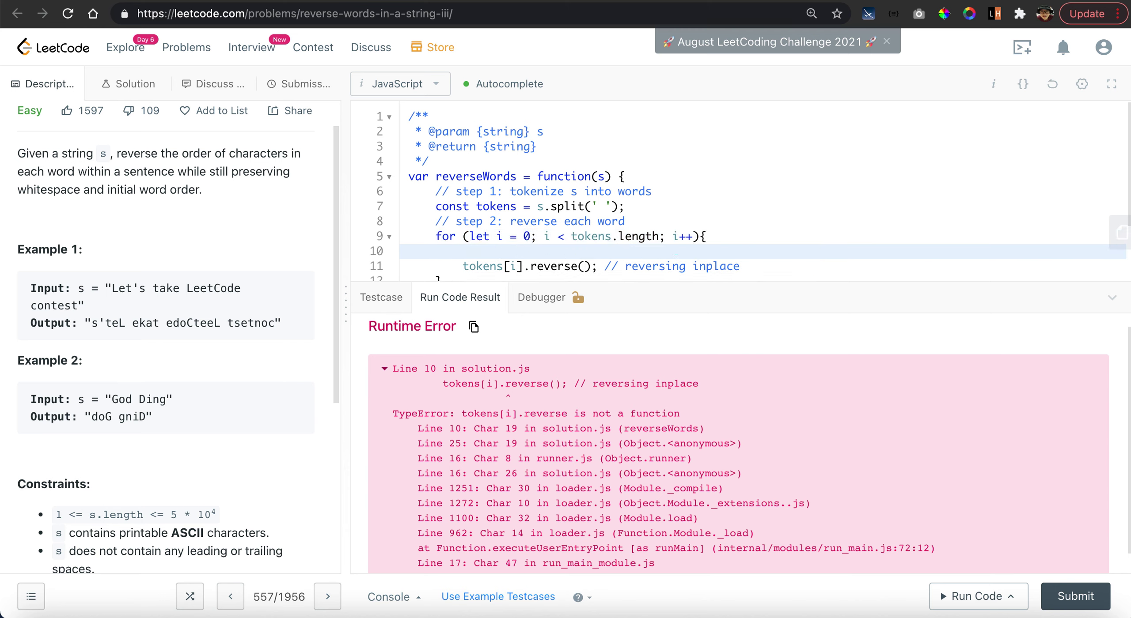
scroll(738, 195, down, 2)
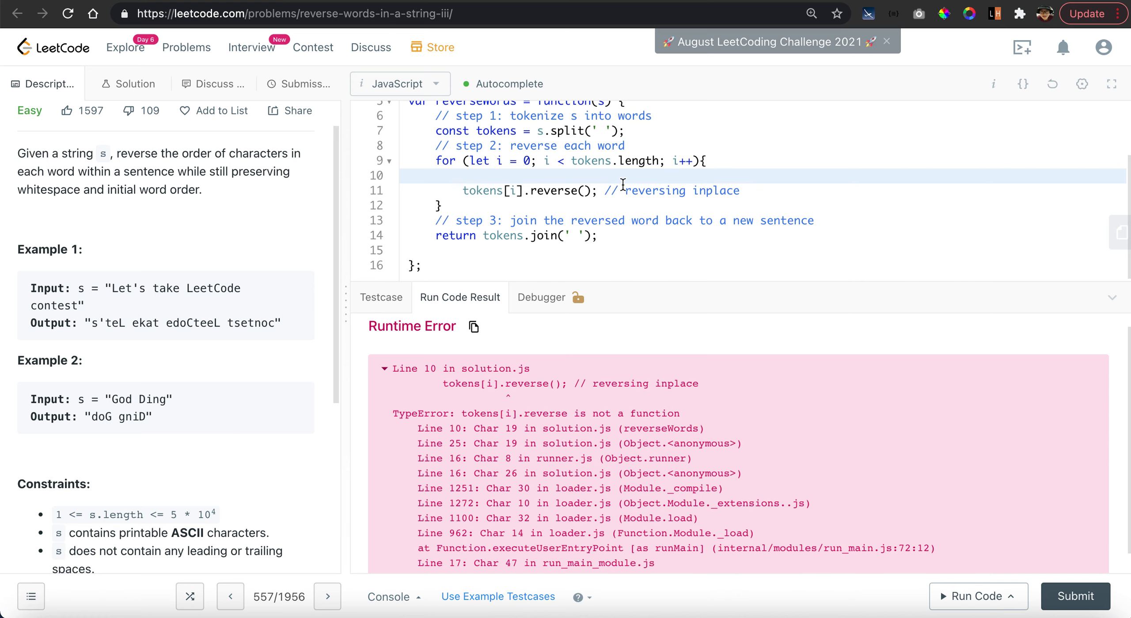
text(t)
text(ok)
Step: Add const characters = tokens[i].split('') at the top of the loop body
key(BackSpace)
key(BackSpace)
key(BackSpace)
text(c)
text(onst characres)
key(BackSpace)
key(BackSpace)
key(BackSpace)
text(ters)
text( = t)
text(s[i])
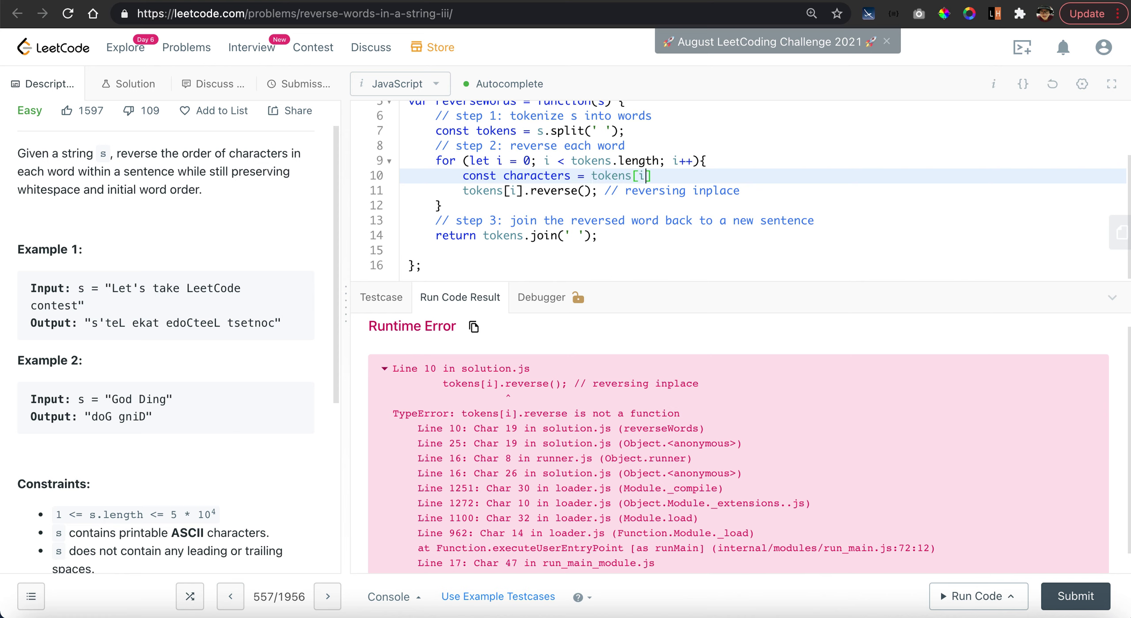
text(.s)
key(BackSpace)
key(BackSpace)
key(BackSpace)
key(BackSpace)
key(BackSpace)
key(BackSpace)
key(BackSpace)
key(BackSpace)
key(BackSpace)
text(tokens[i)
text(.split())
key(BackSpace)
key(BackSpace)
text(())
text('')
text(;)
double_click(536, 175)
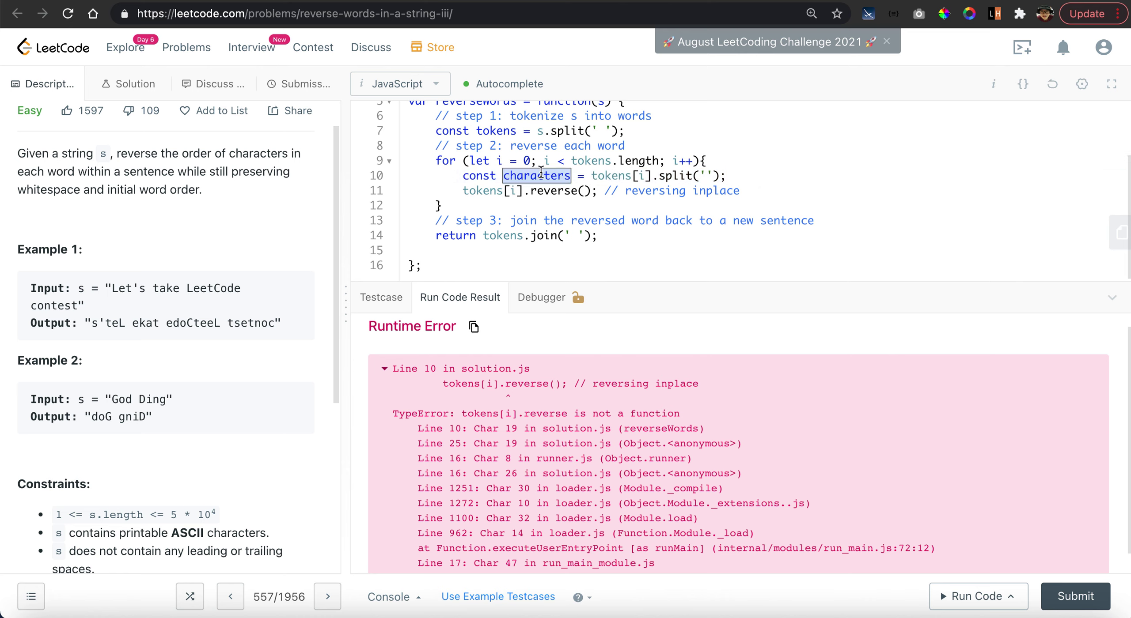
click(728, 176)
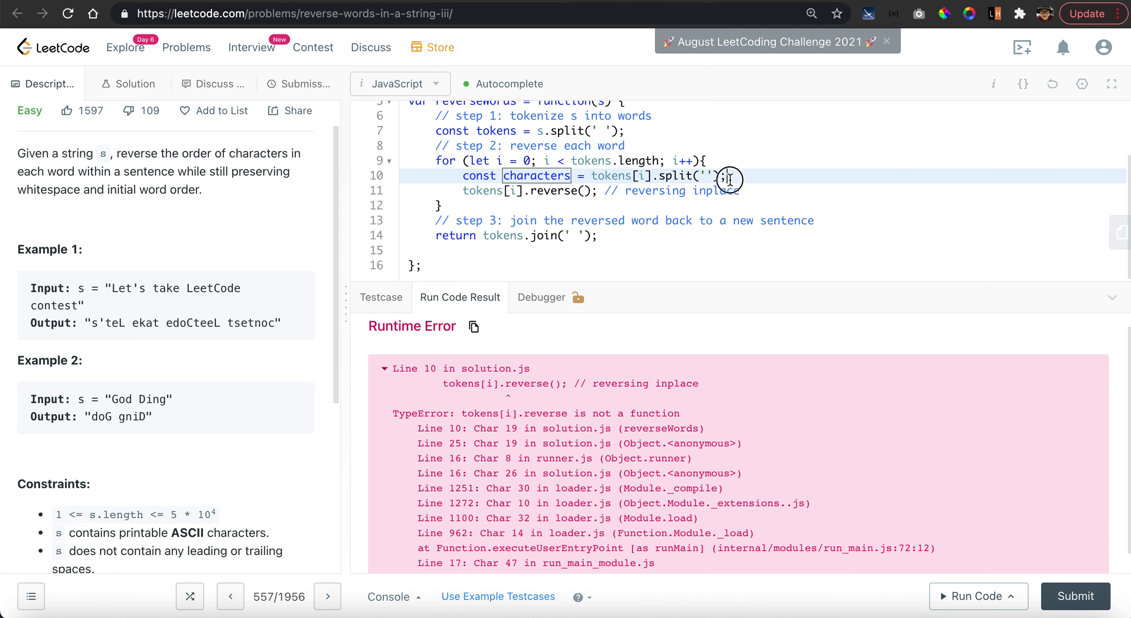
Step: Call characters.reverse() and assign tokens[i] = characters.join('')
key(Return)
text(c)
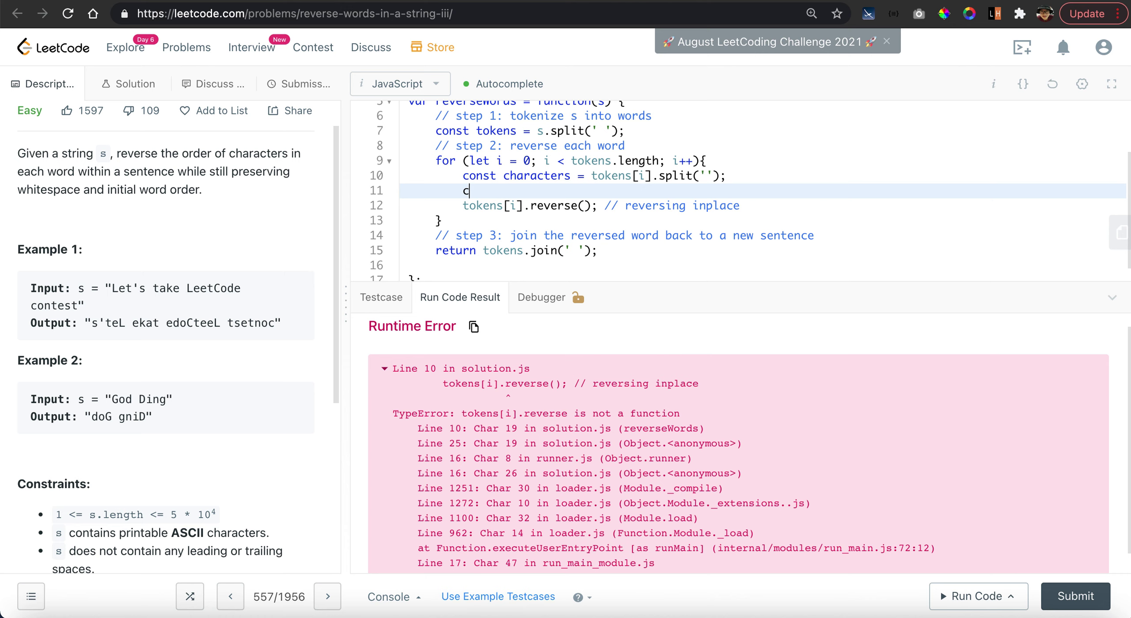
text(haracter)
text(.revers)
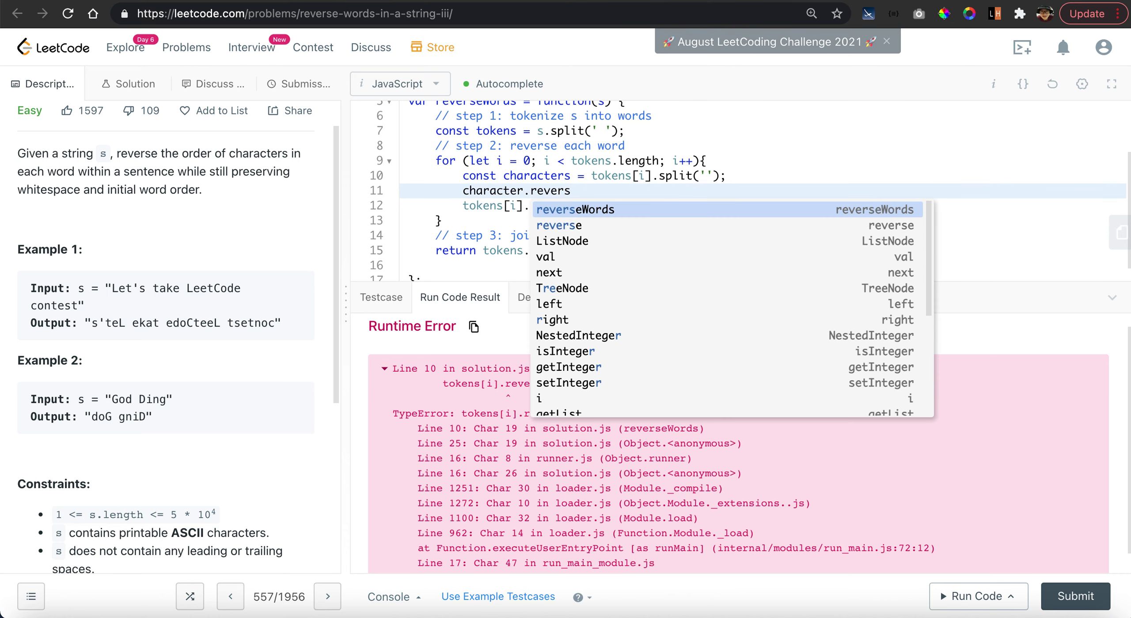
text(e )
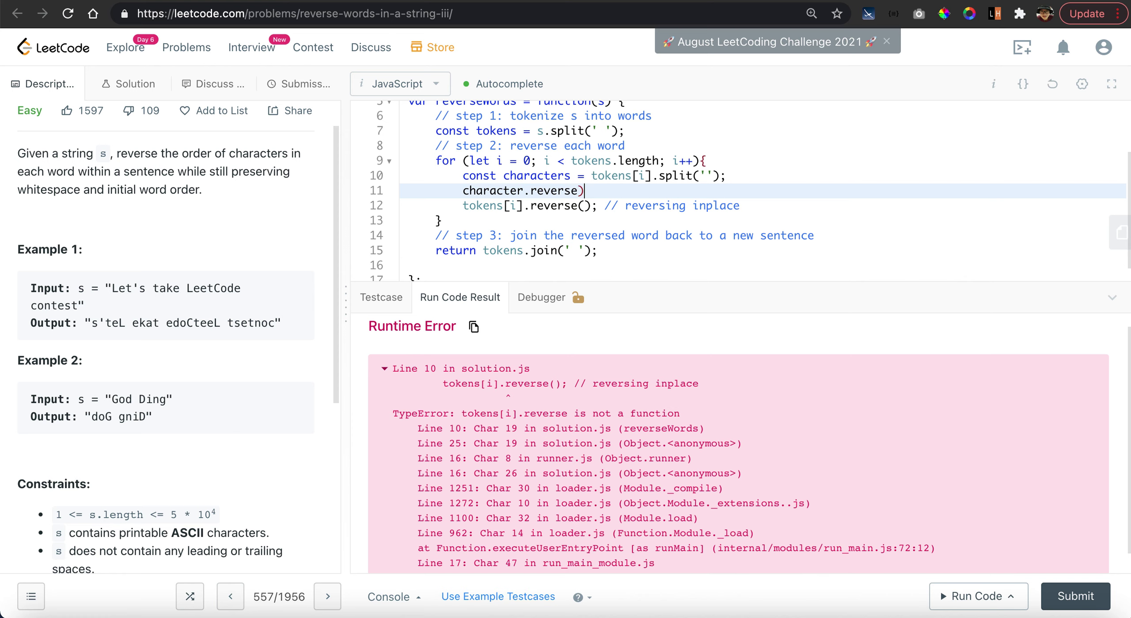
text(())
key(Return)
text(toek)
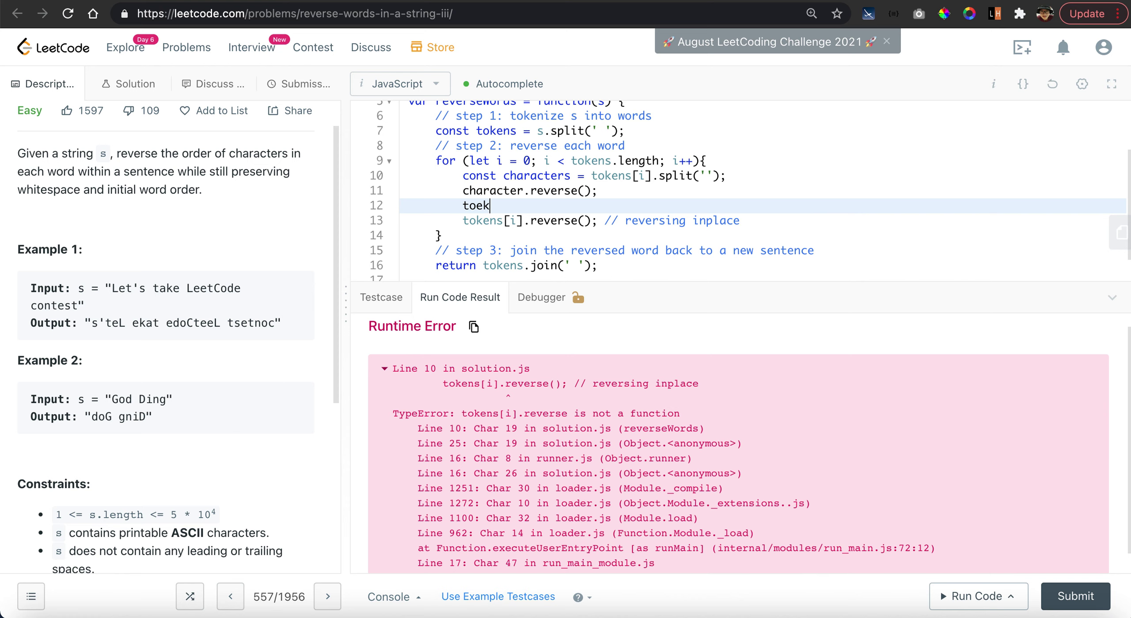
key(BackSpace)
key(BackSpace)
text(kens[)
text(i] = )
text(ch)
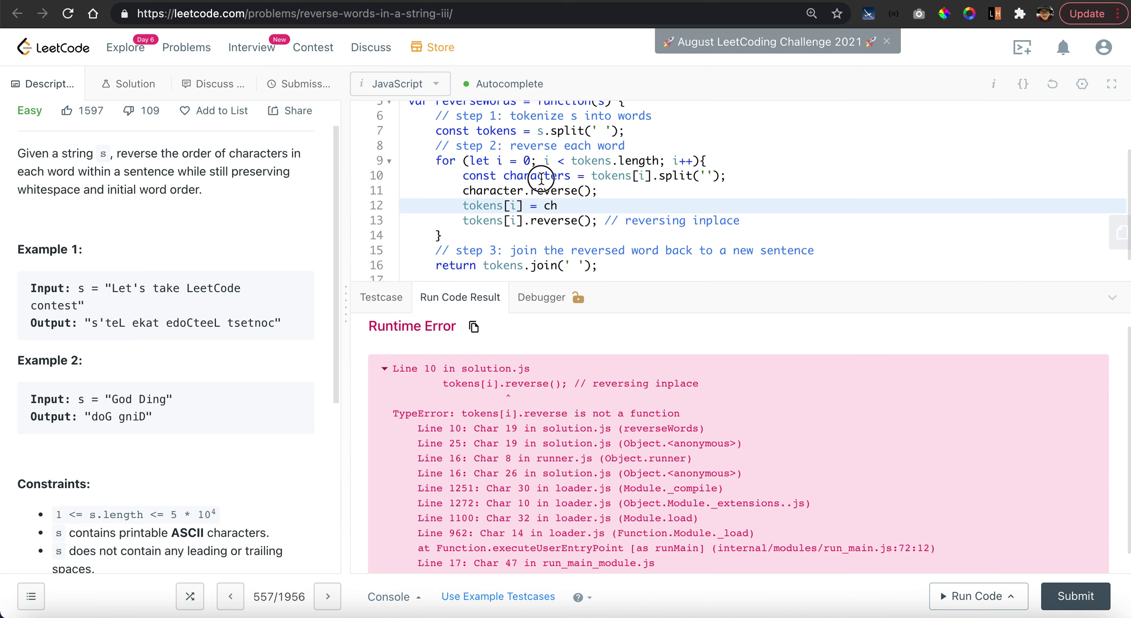
double_click(537, 176)
key(ctrl+c)
double_click(492, 191)
key(ctrl+v)
click(554, 201)
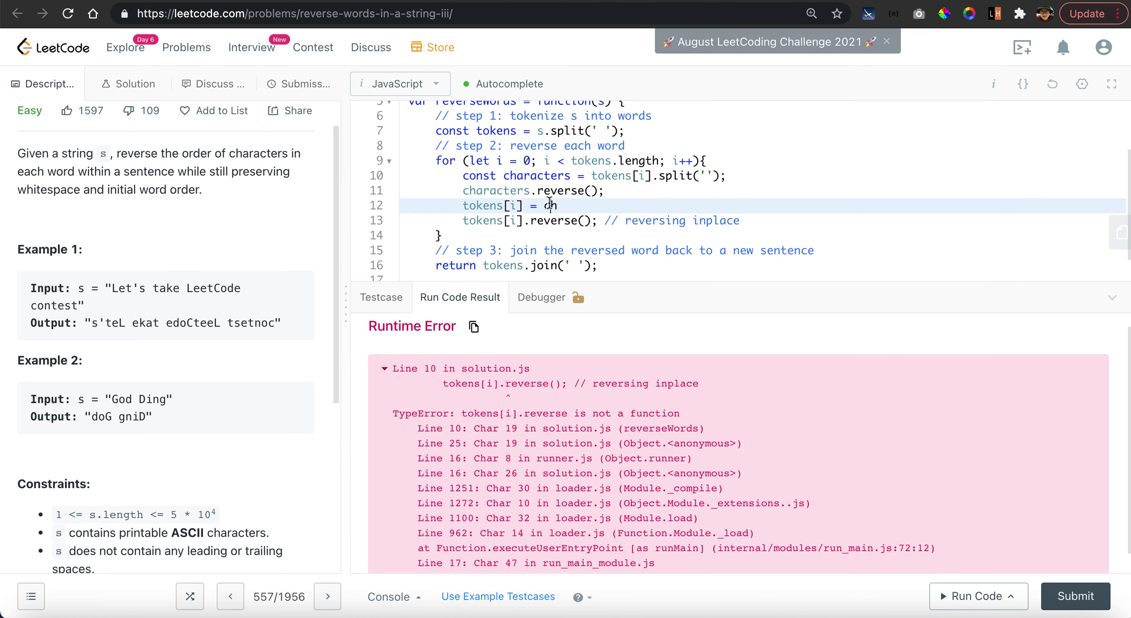
text(haracters.jo)
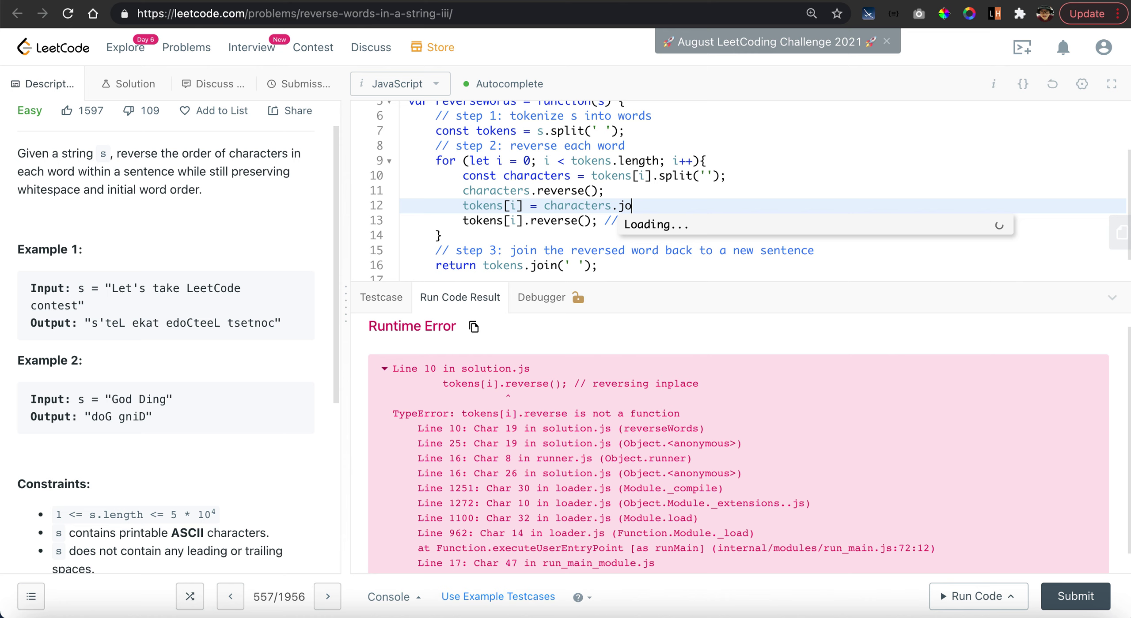
text(in('')
key(End)
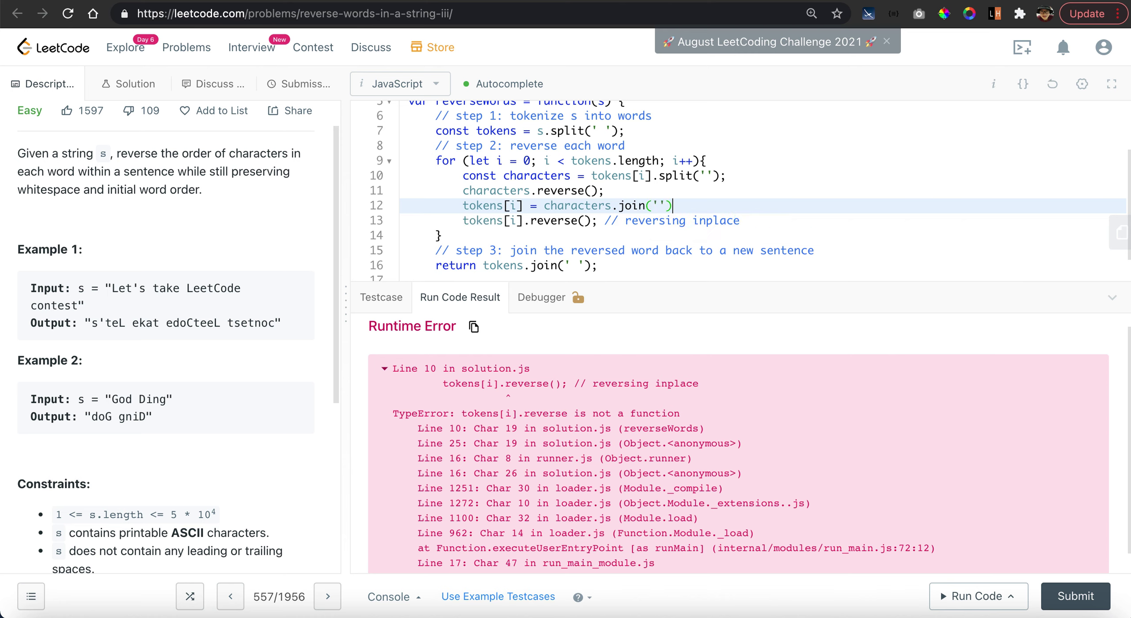
text(;)
Step: Delete the old in-place reverse line, run the code, and view the test case inputs
click(765, 223)
key(shift+Home)
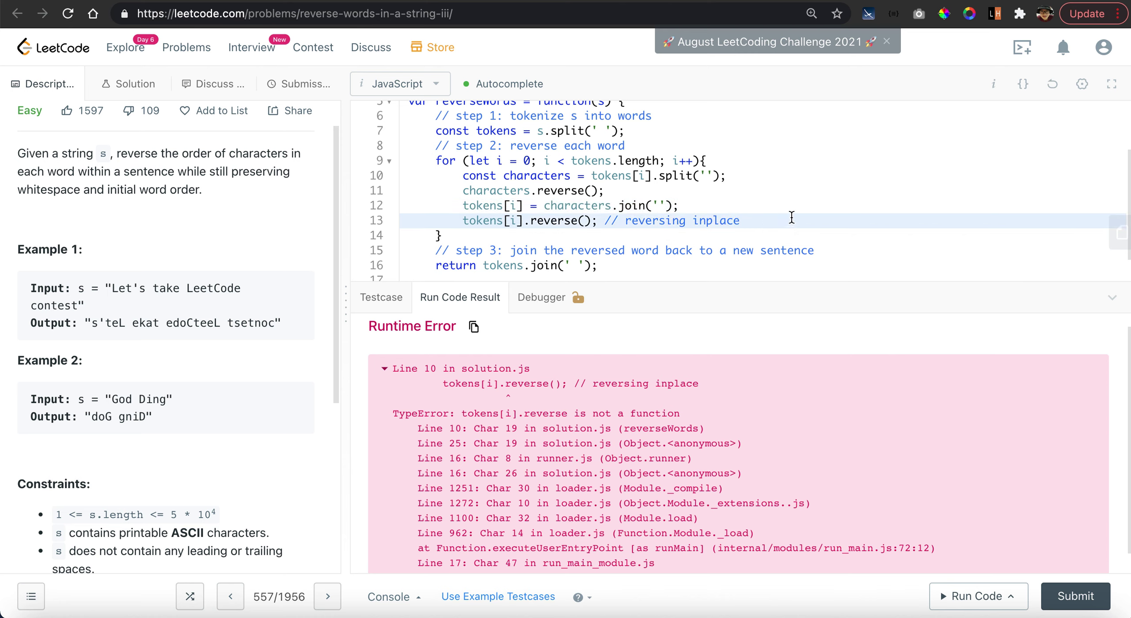
key(BackSpace)
key(BackSpace)
key(BackSpace)
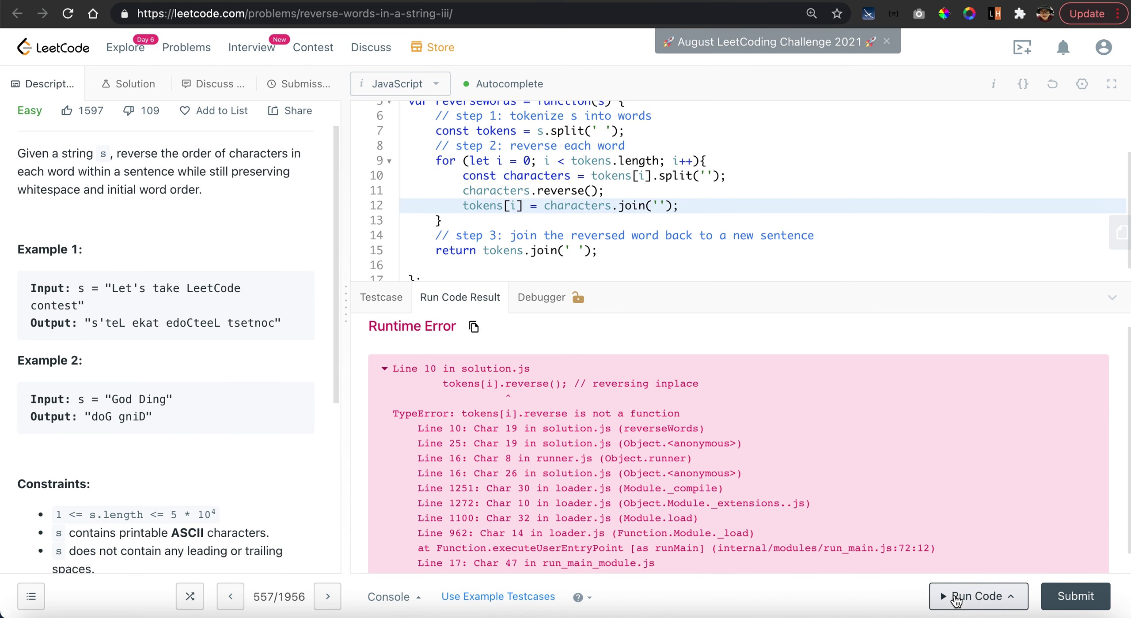
click(972, 597)
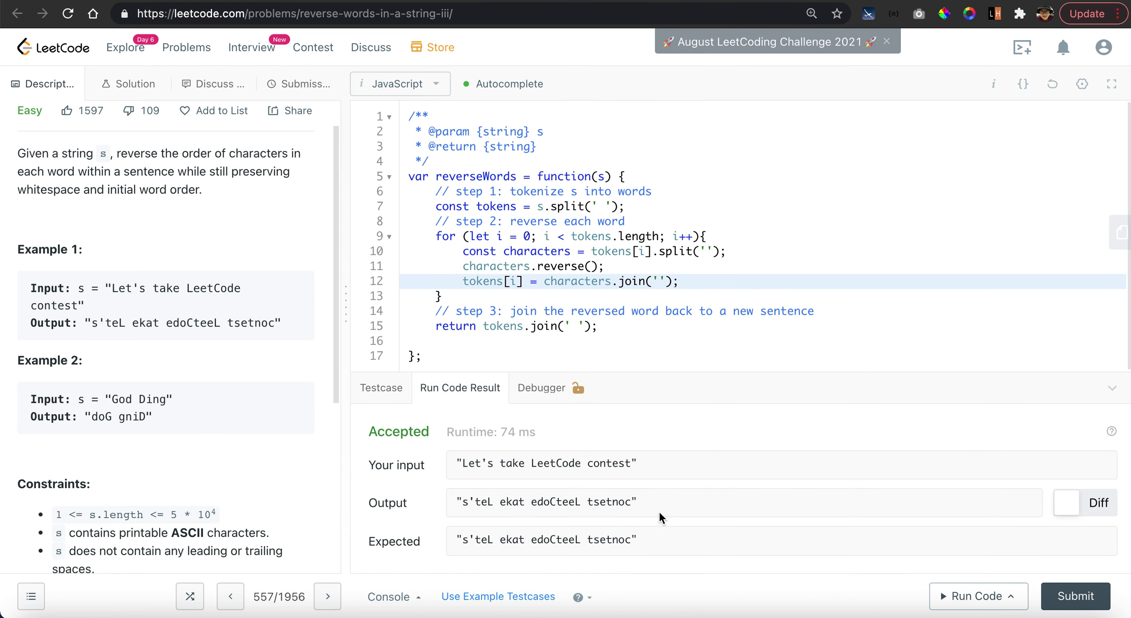
click(503, 596)
Step: Run both examples, submit for Accepted at 80 ms, then return to the Description
click(955, 597)
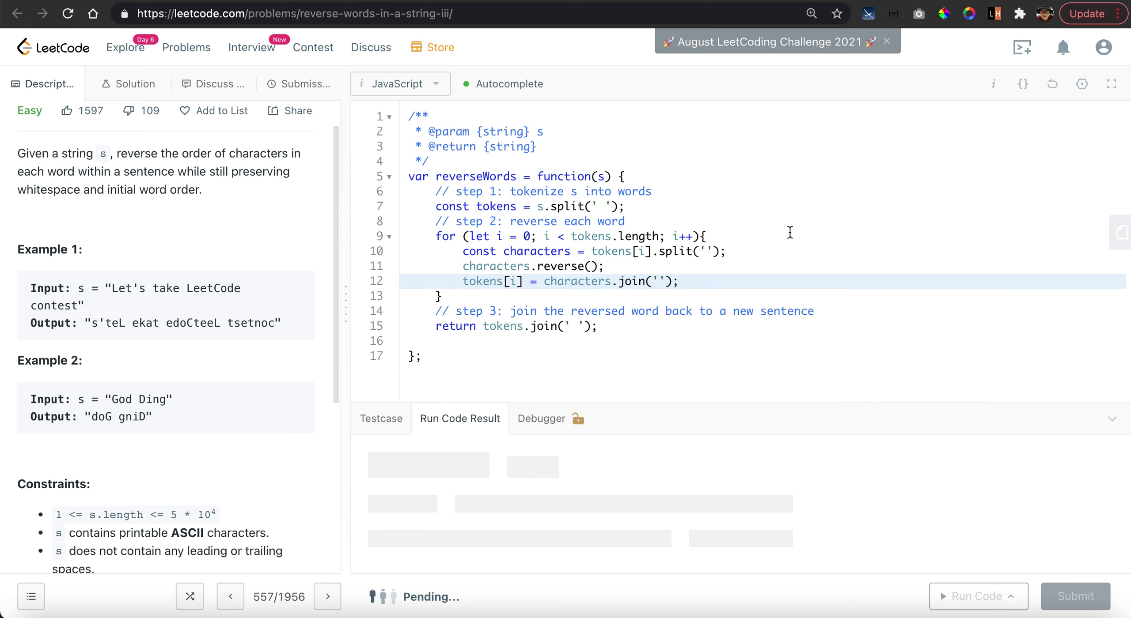
click(1074, 597)
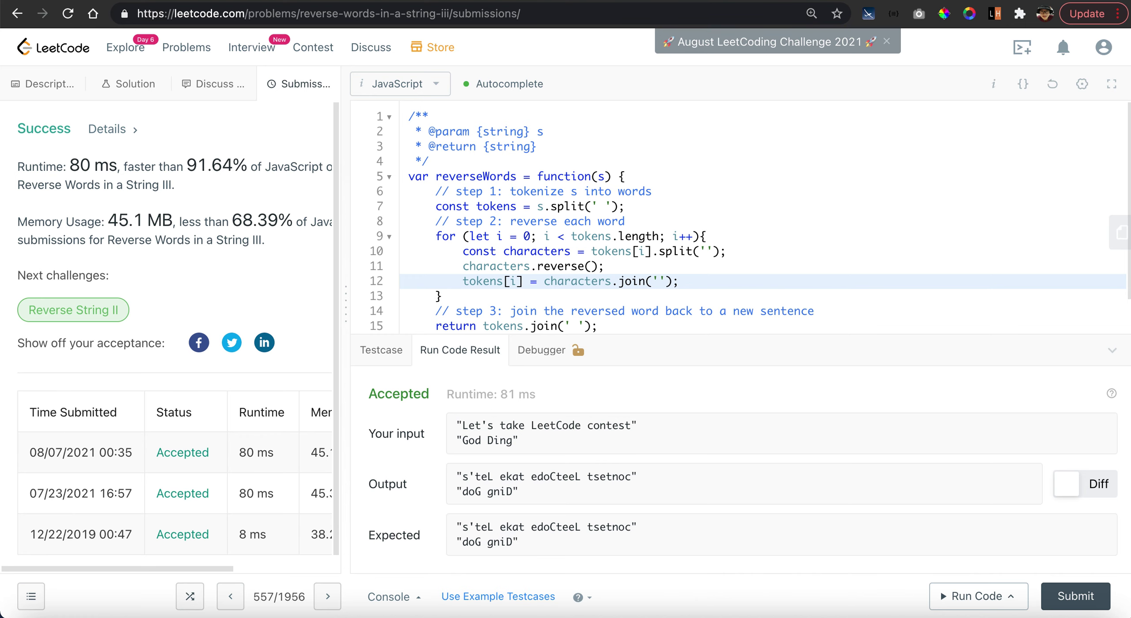
click(64, 88)
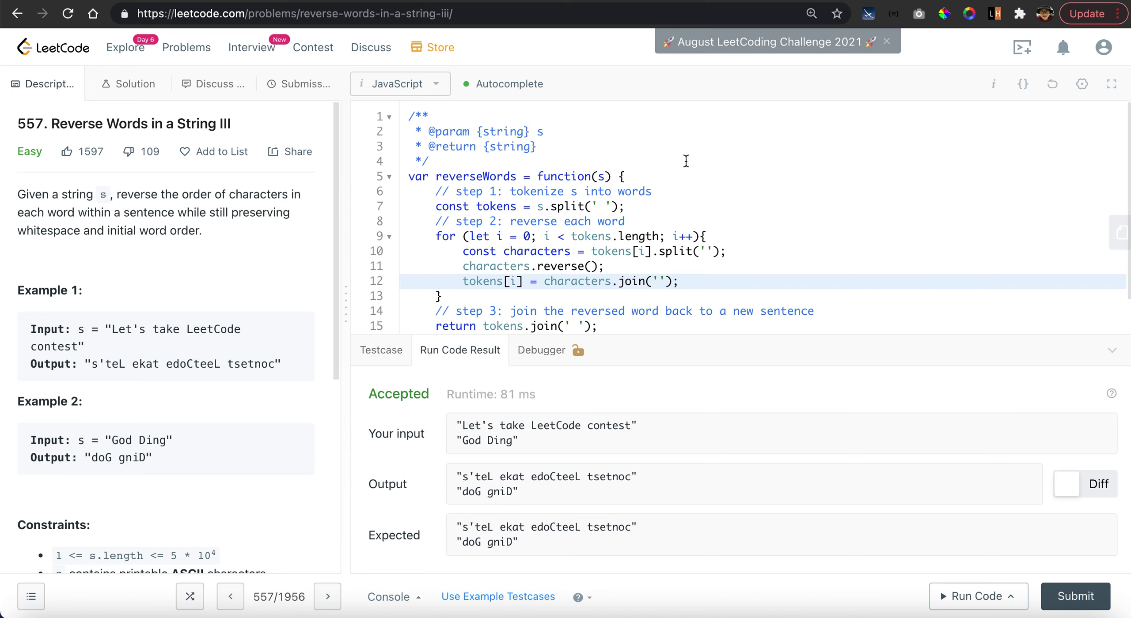